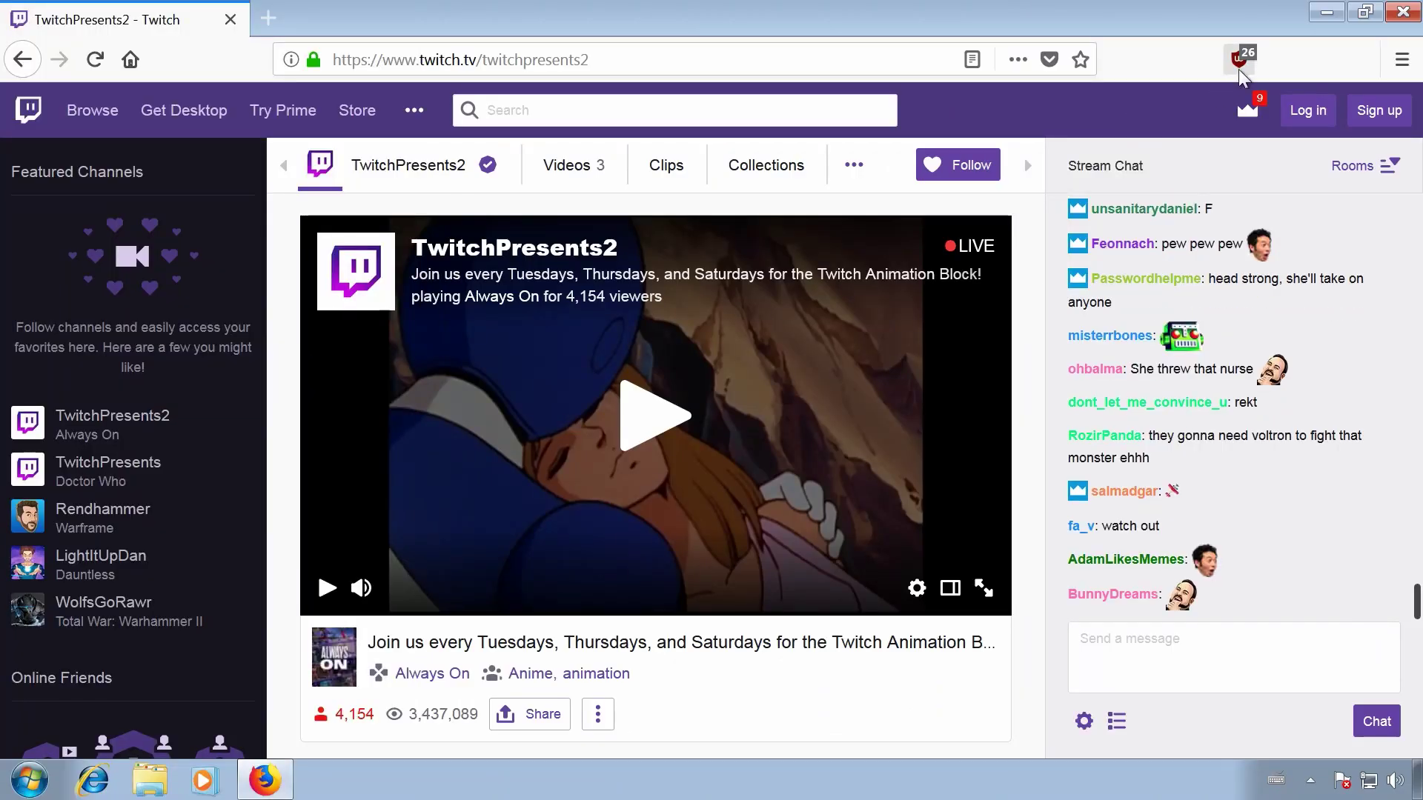
- Disable uBlock Origin for twitch.tv and reload so the stream's ad plays
click(1240, 61)
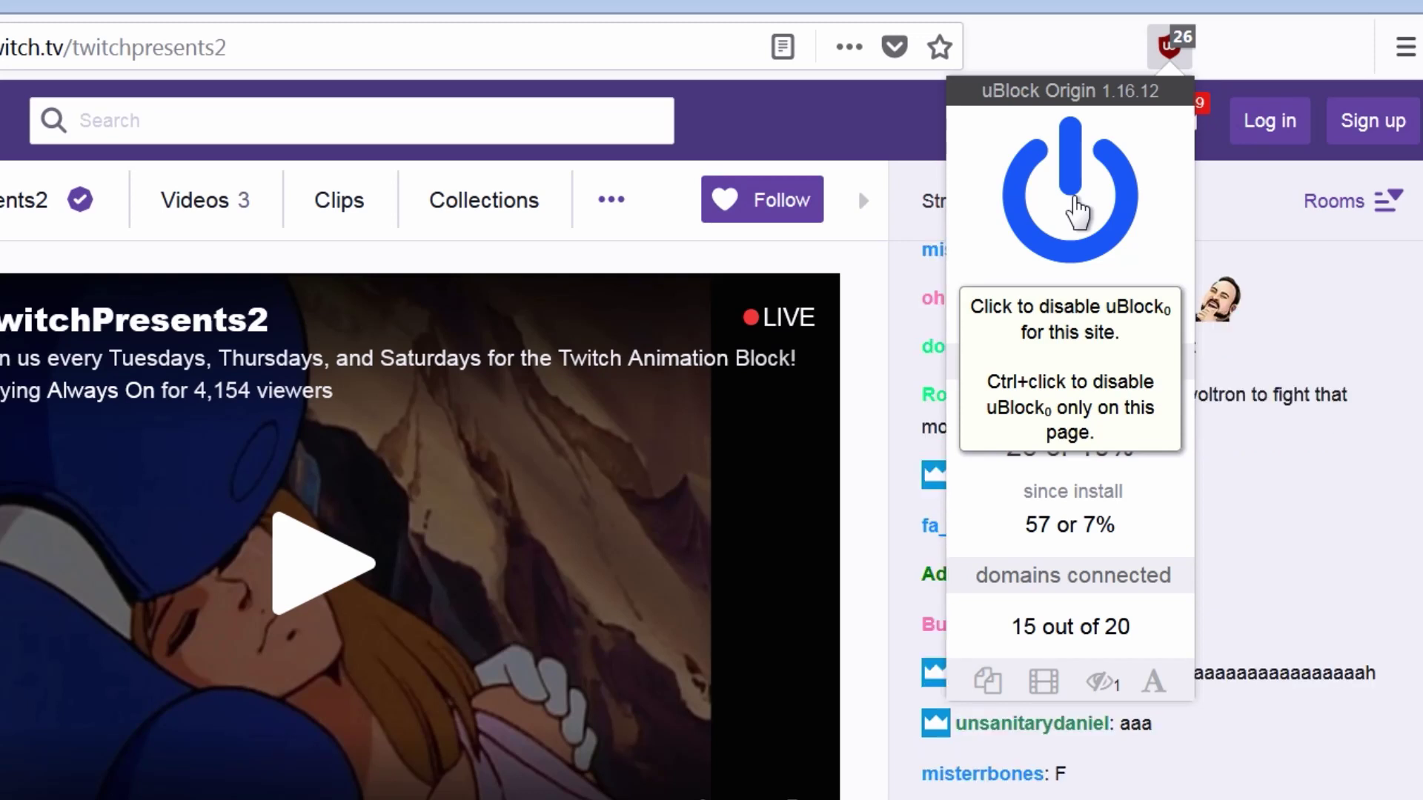
click(1072, 207)
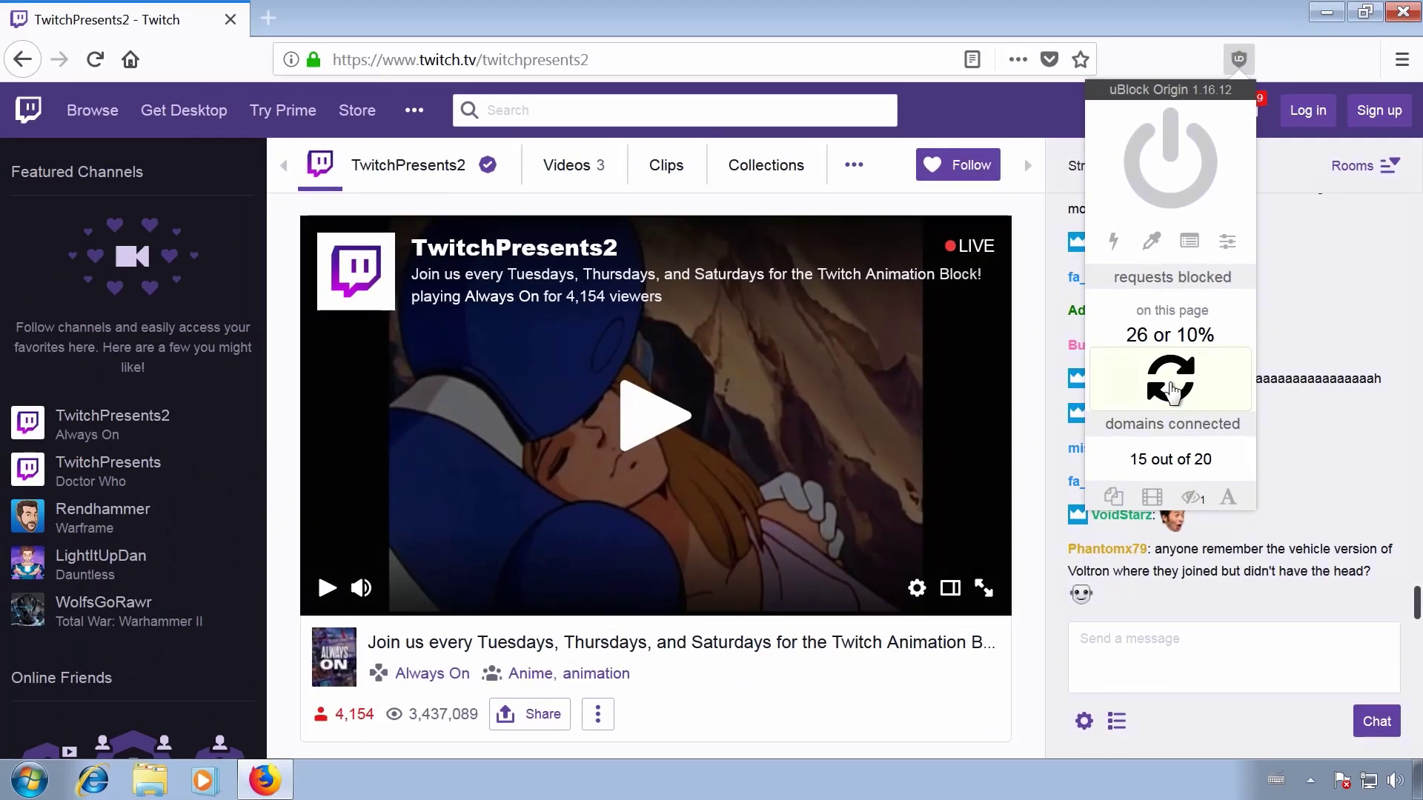
click(1171, 382)
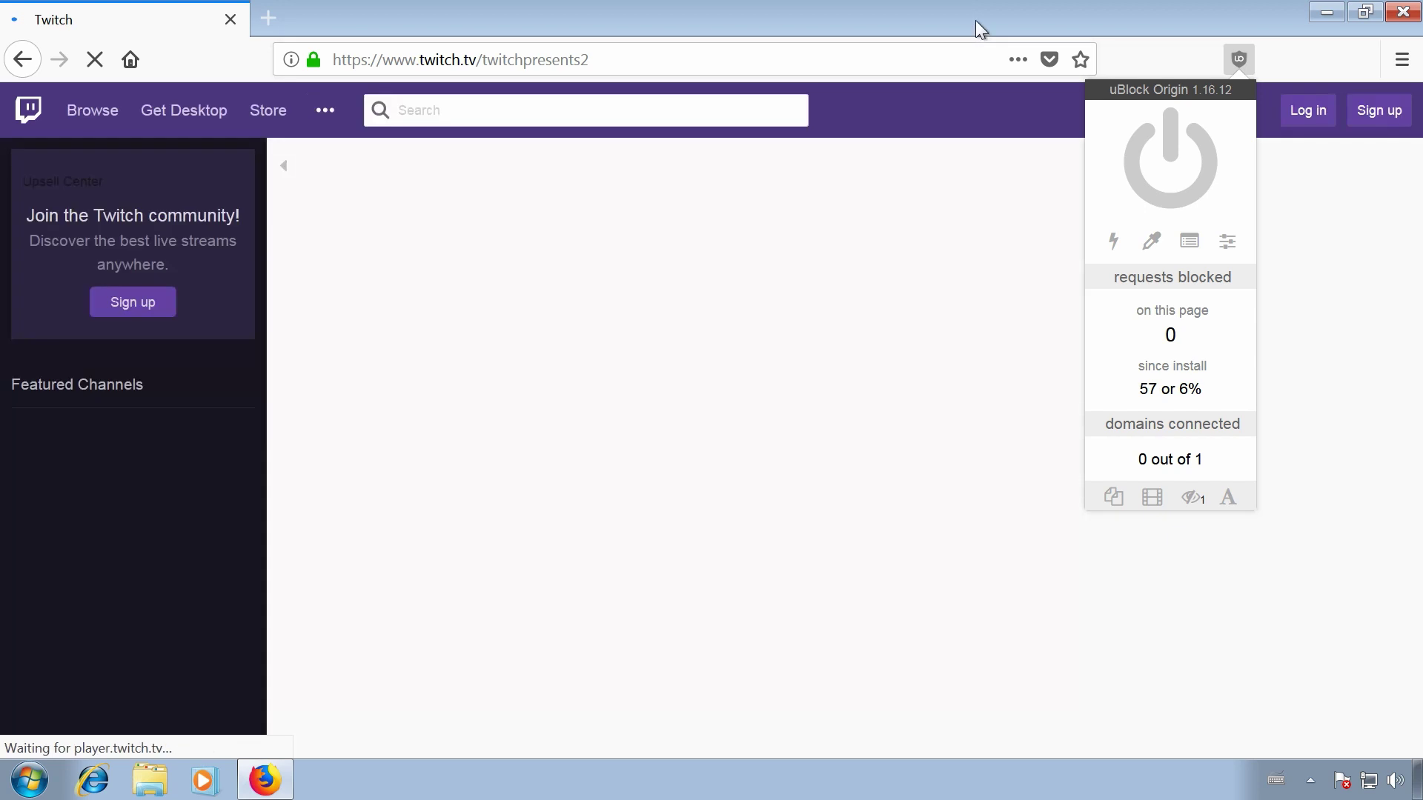
click(975, 20)
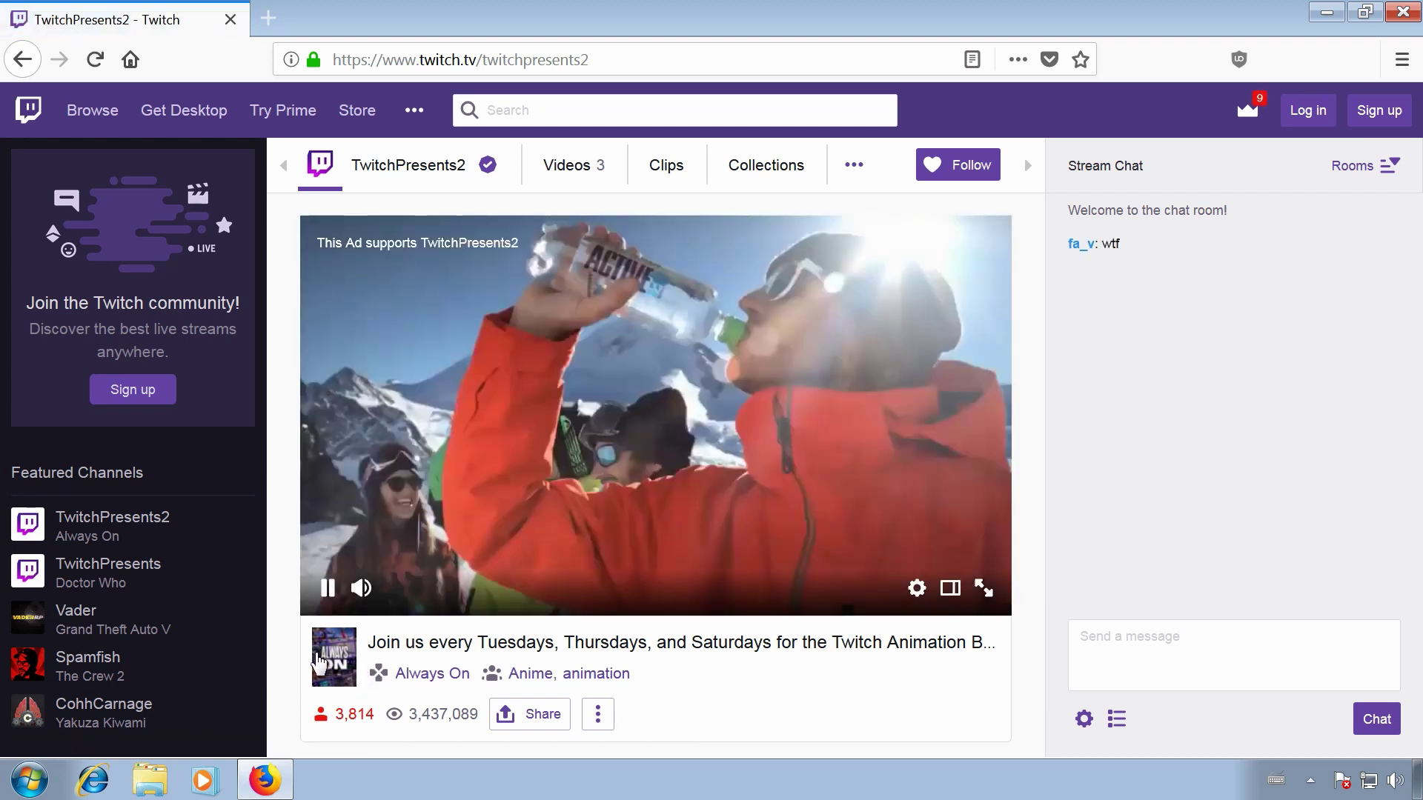
click(327, 588)
click(326, 588)
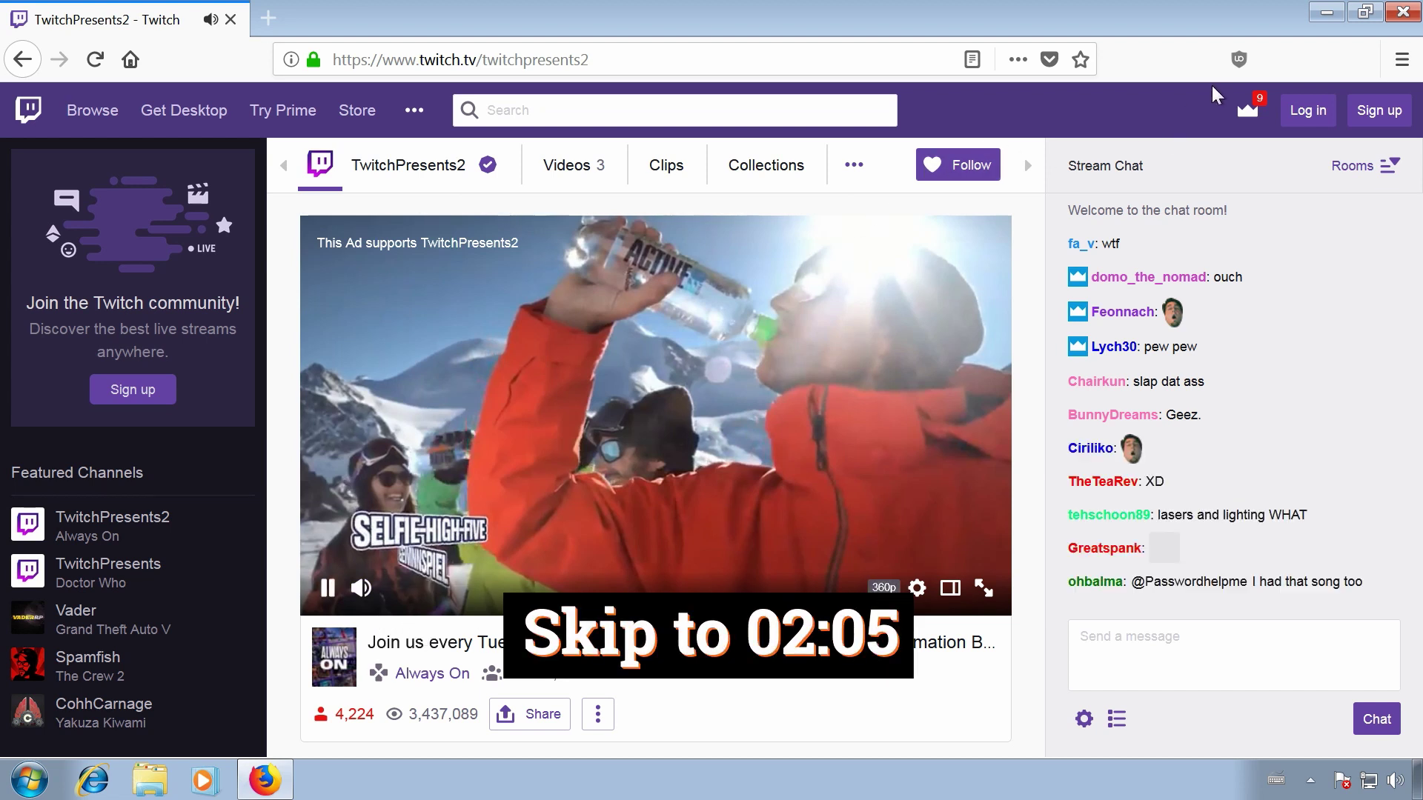
- Turn uBlock Origin back on for twitch.tv and reload the page
click(1239, 60)
click(1185, 156)
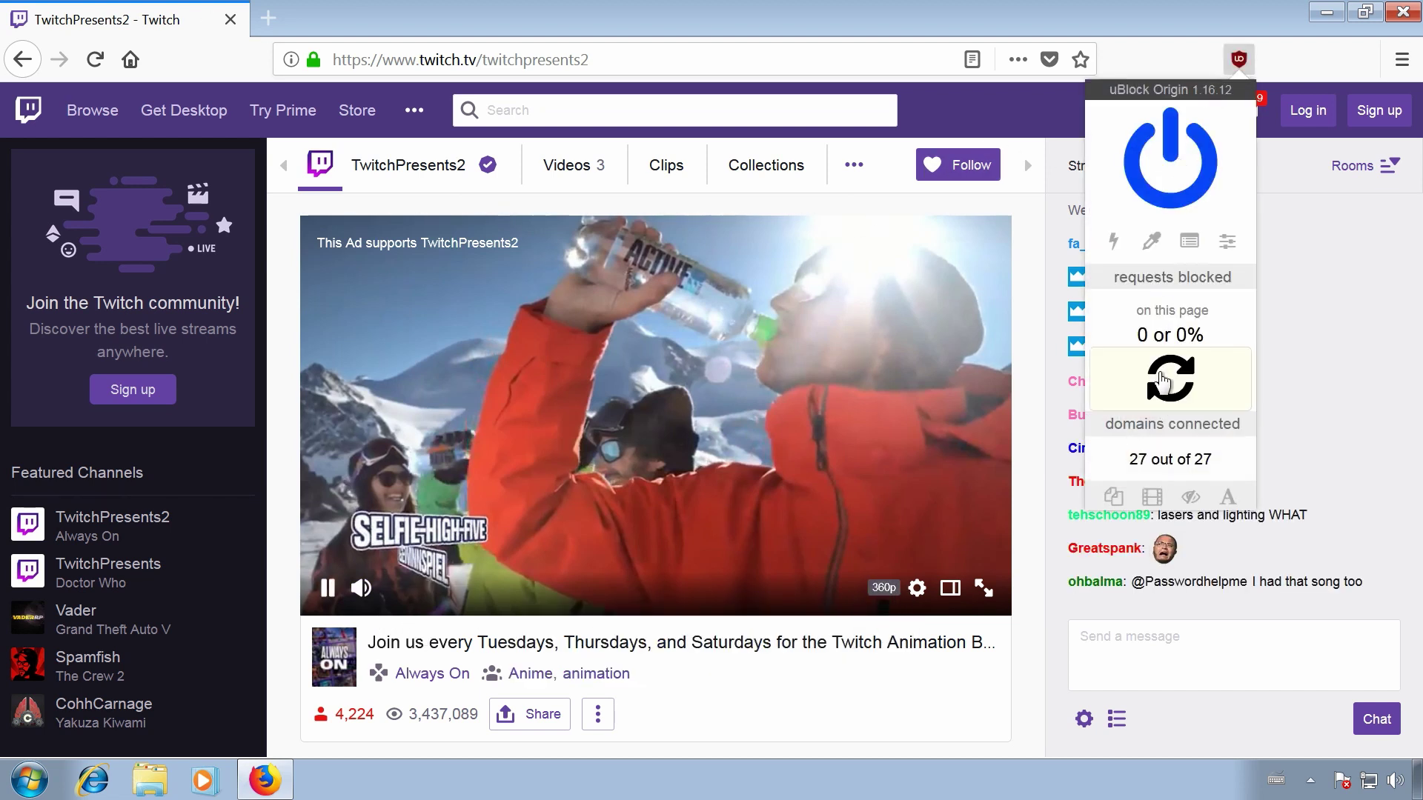
click(327, 588)
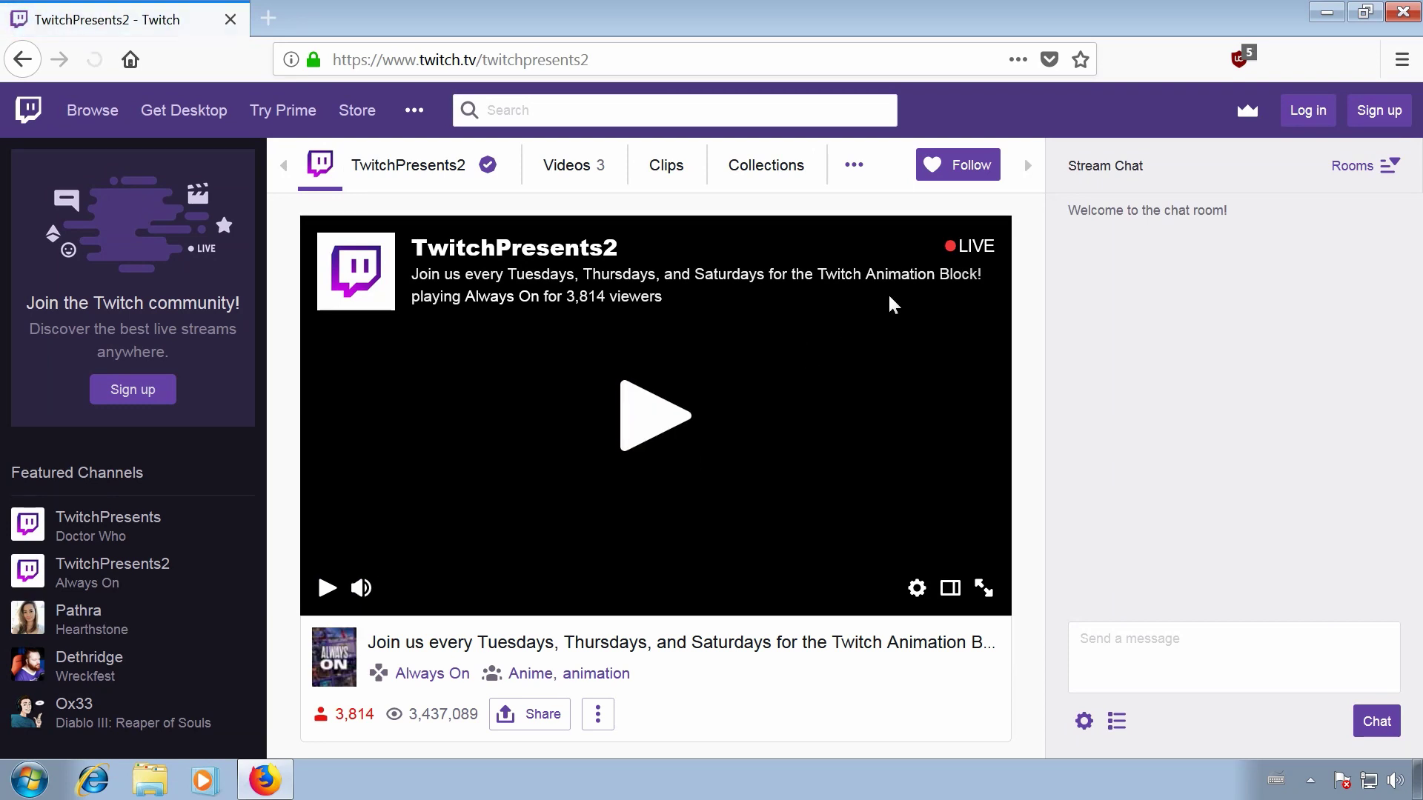
- Disable uBlock Origin on twitch.tv again and reload so the Fanta ad plays
click(1240, 61)
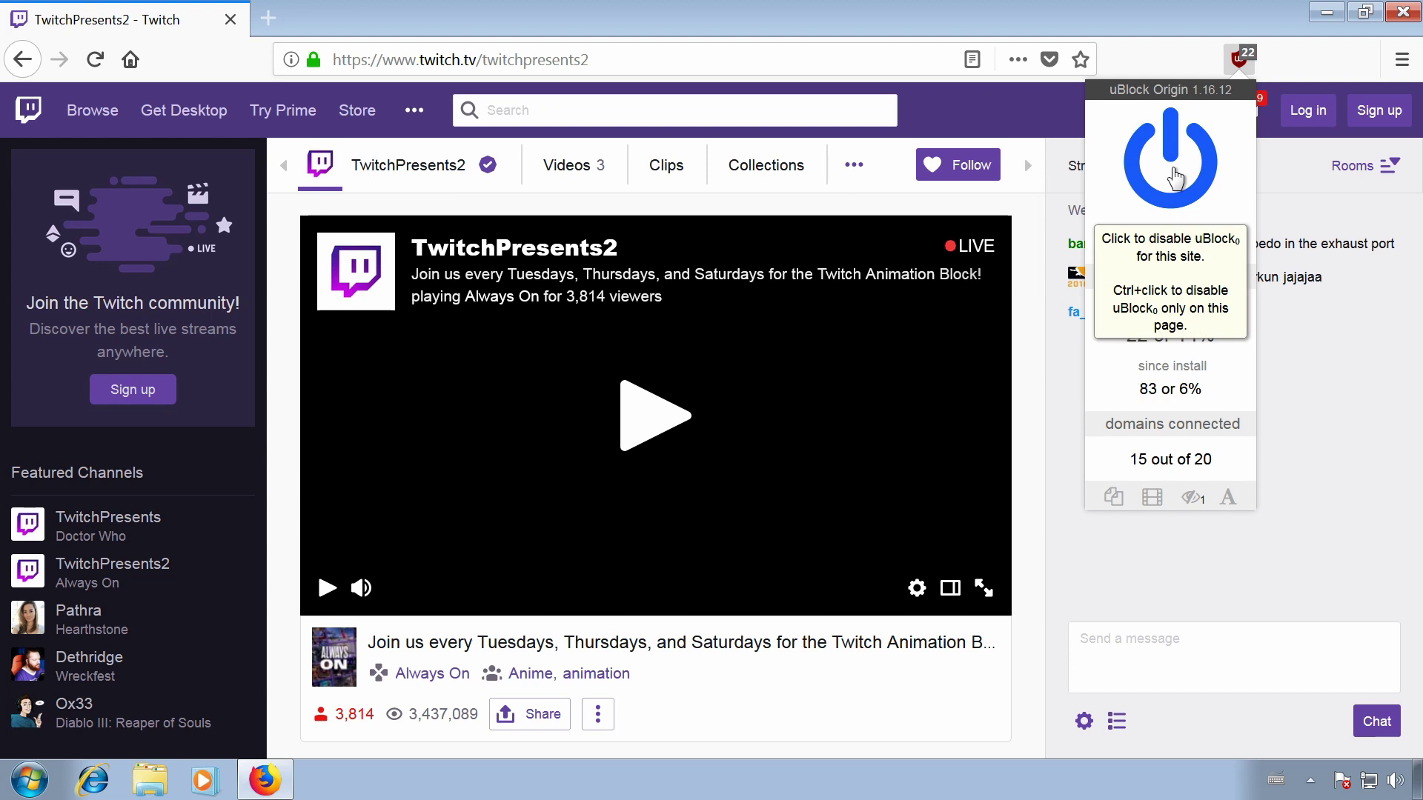
click(1176, 178)
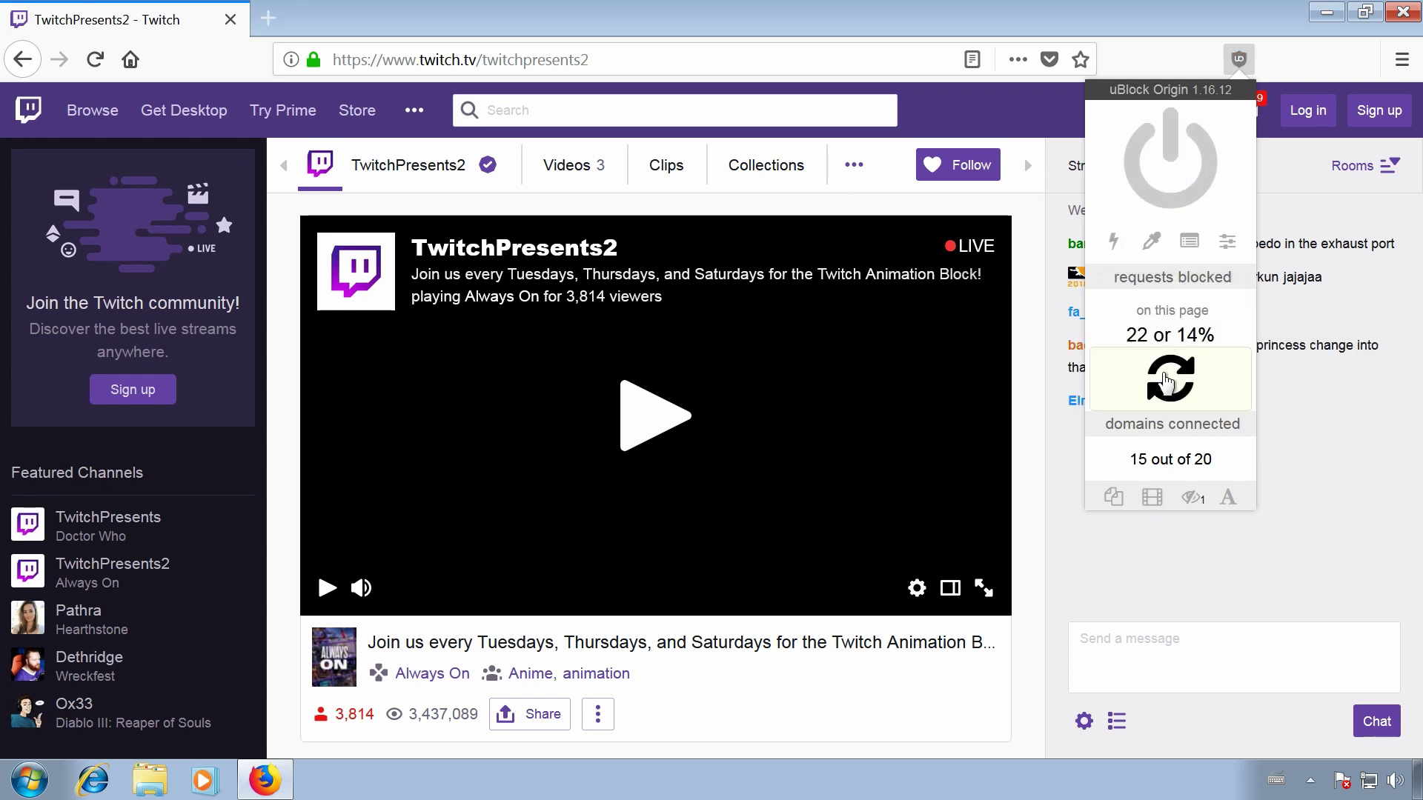
click(1167, 379)
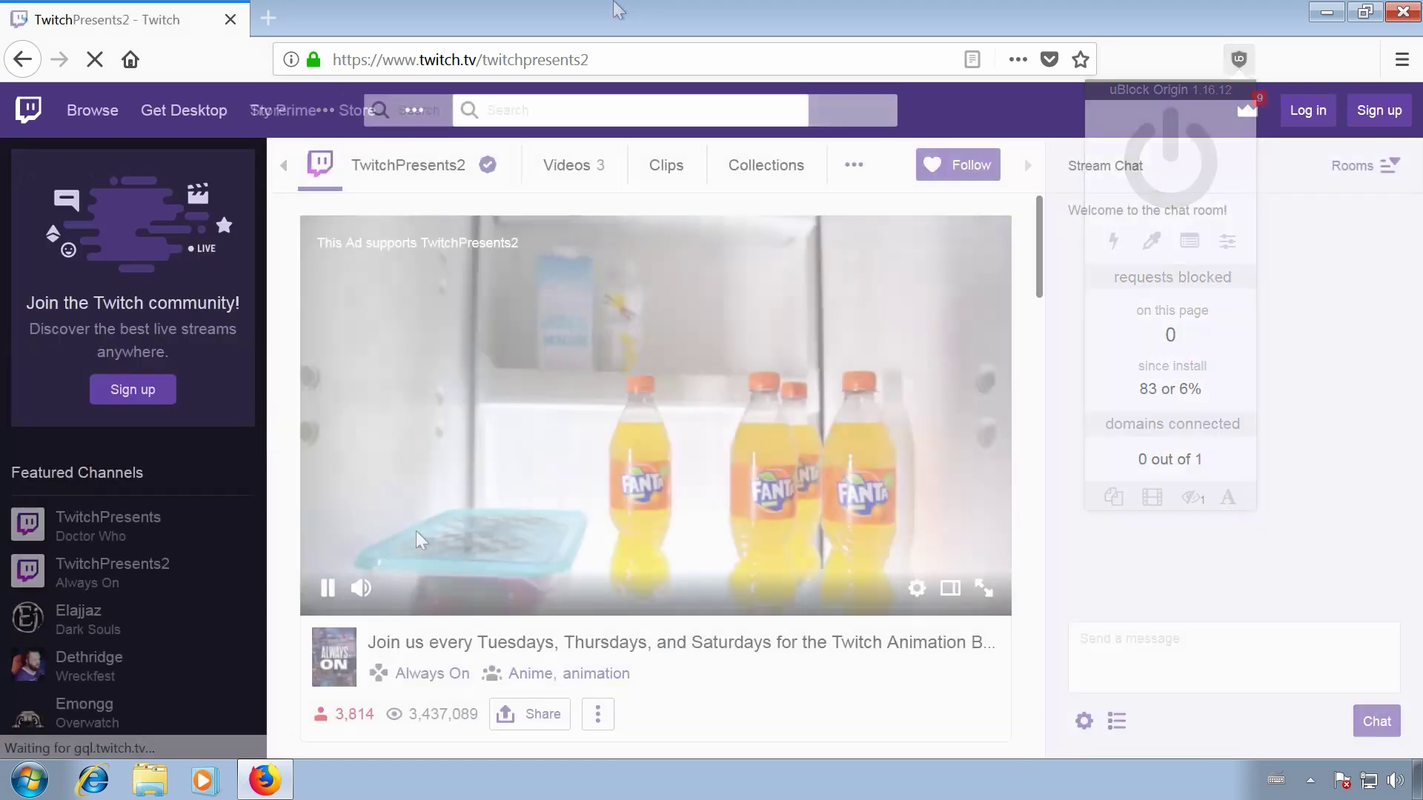
click(327, 588)
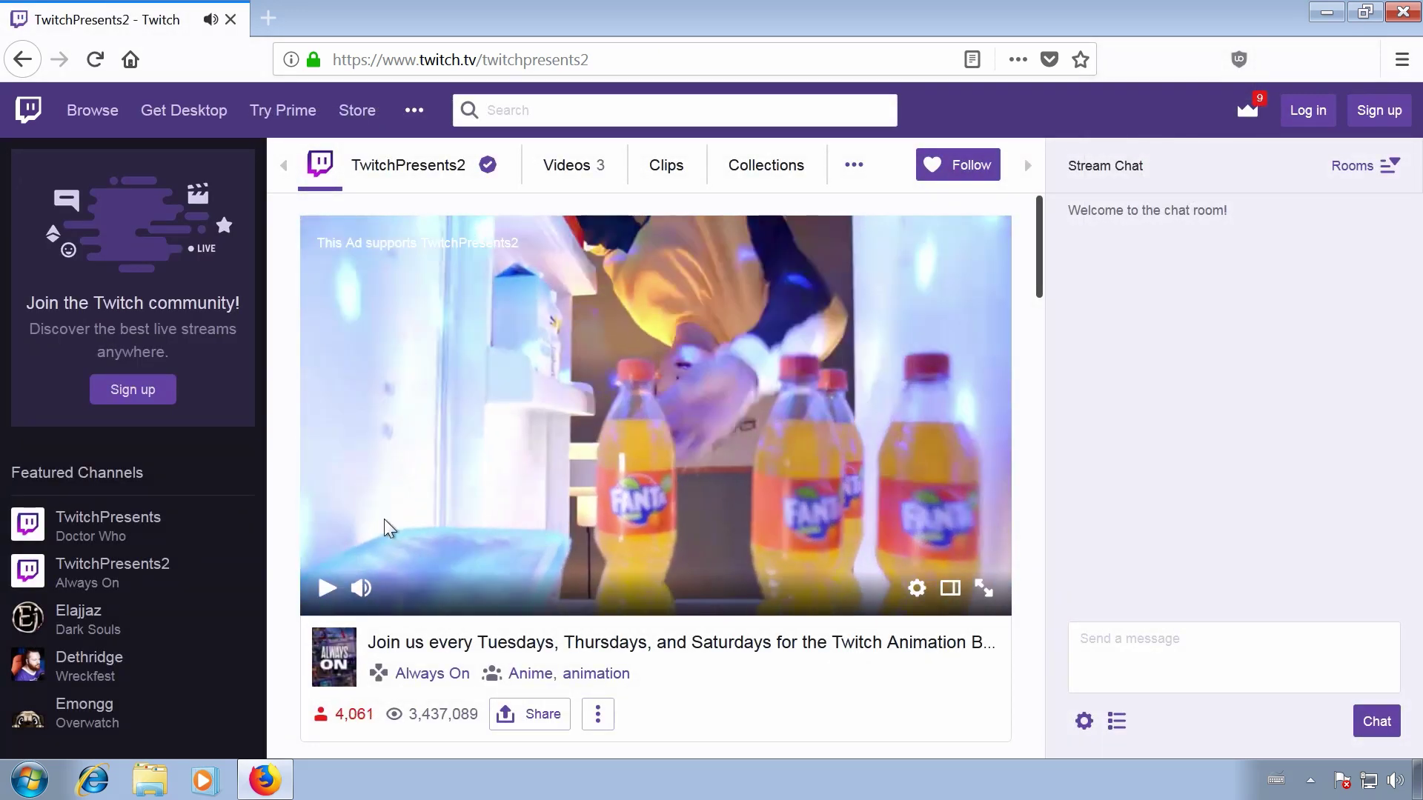
click(578, 177)
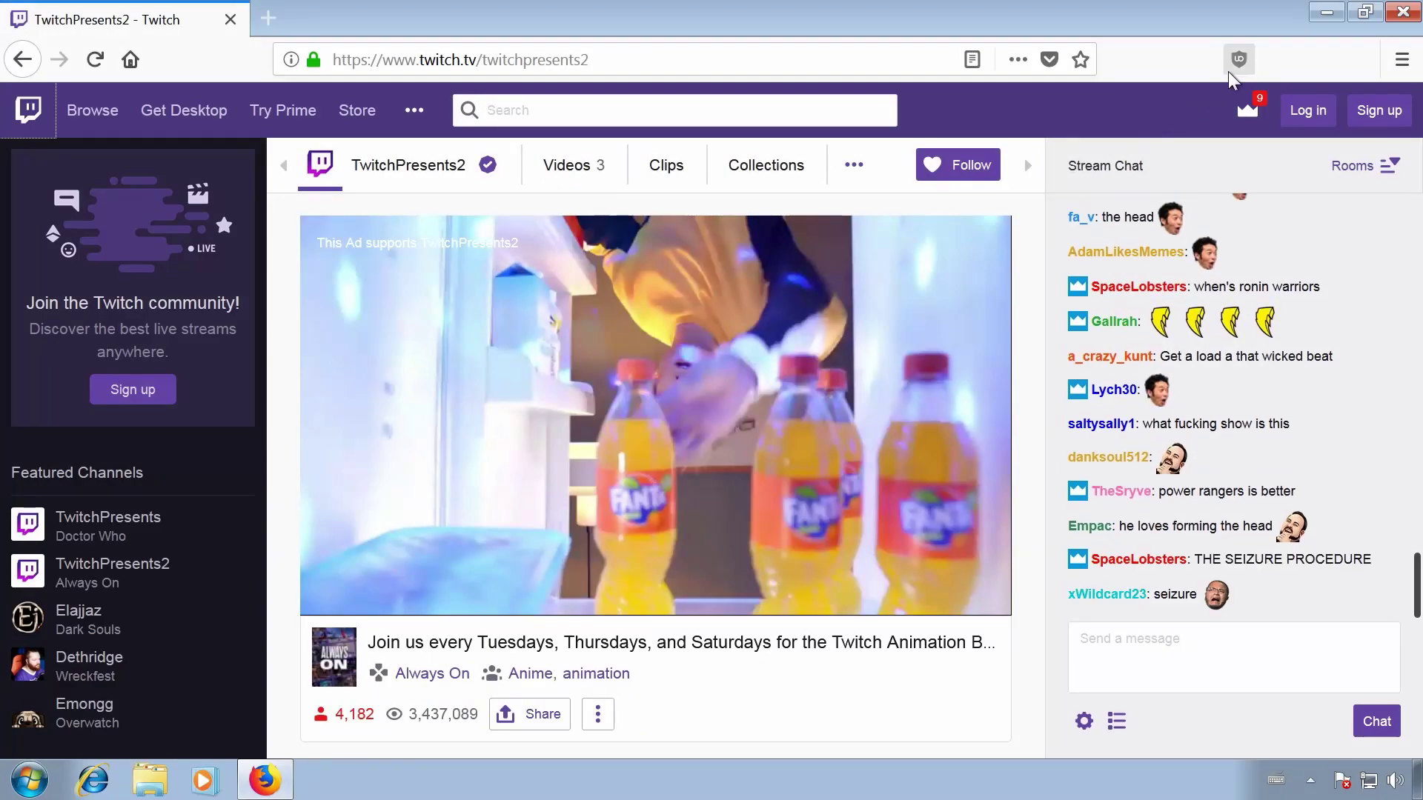
click(1242, 63)
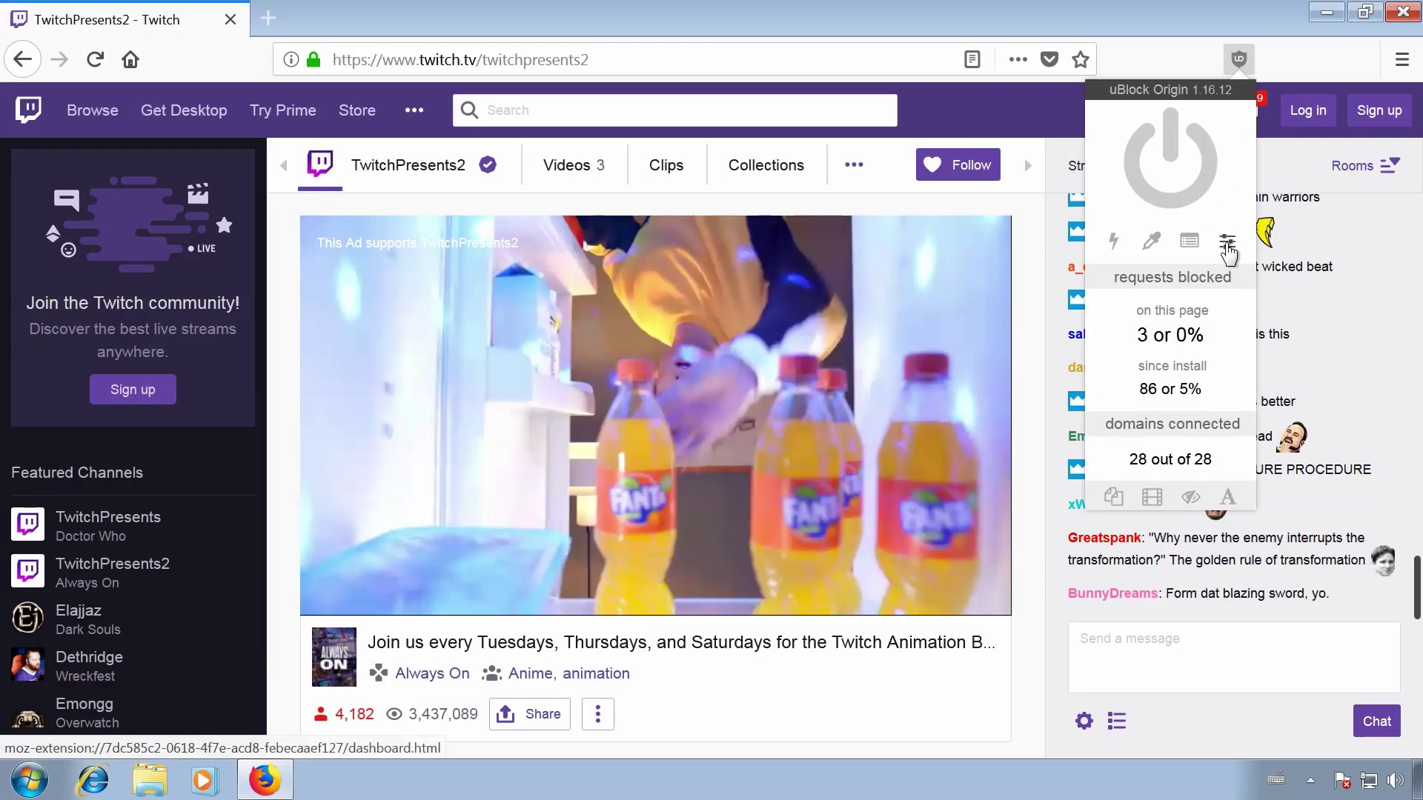
- Open the uBlock dashboard's Whitelist tab and search it for 'twitch'
click(1228, 242)
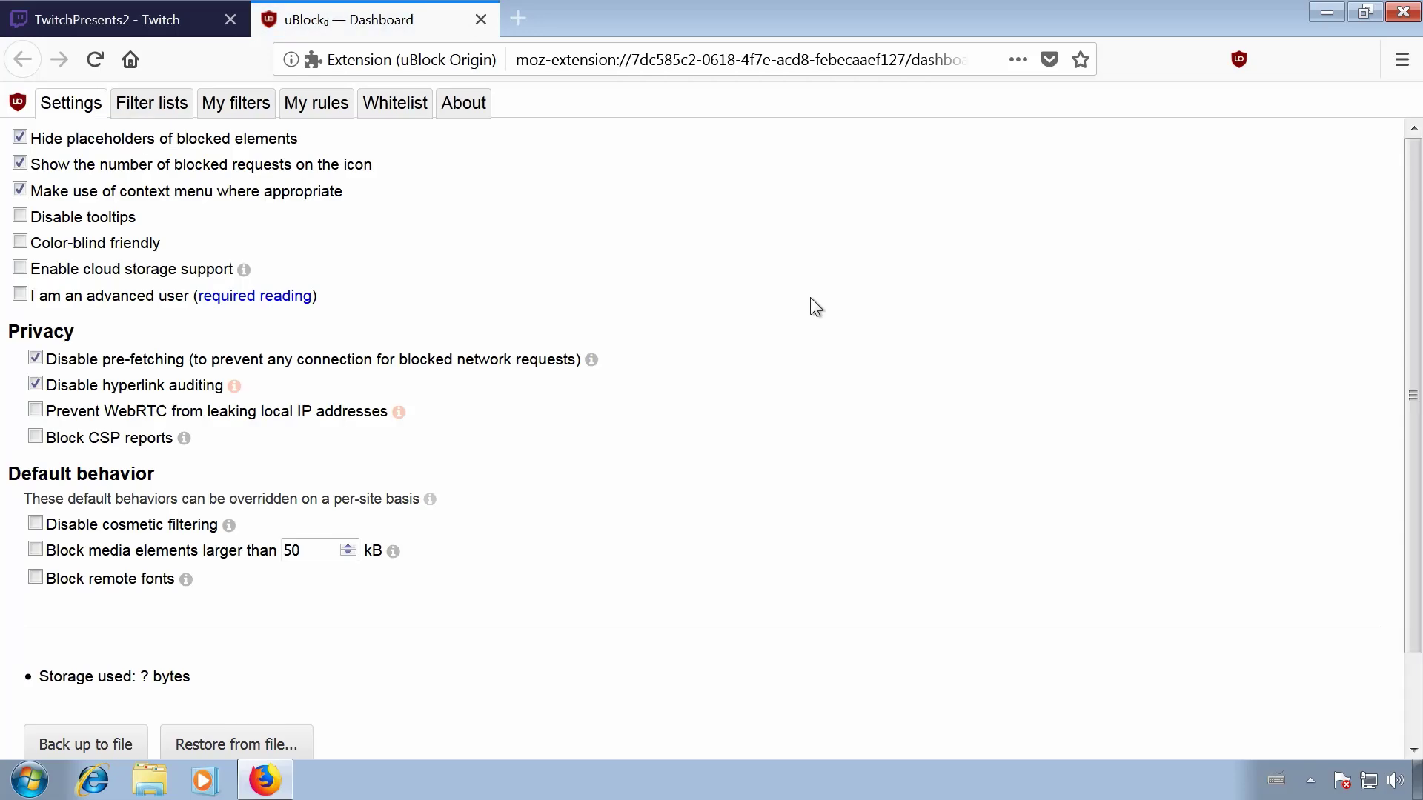
click(397, 105)
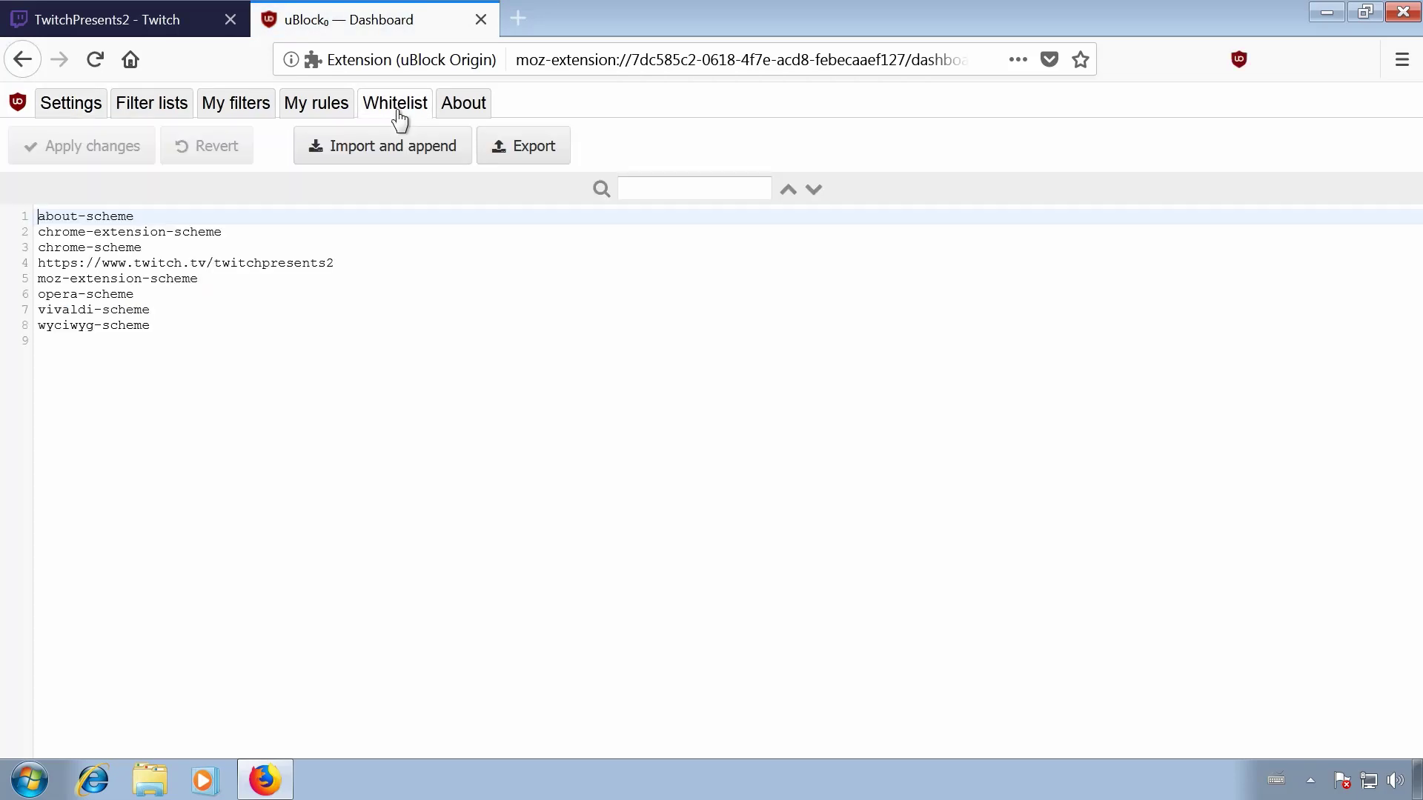
click(657, 188)
text(twitch)
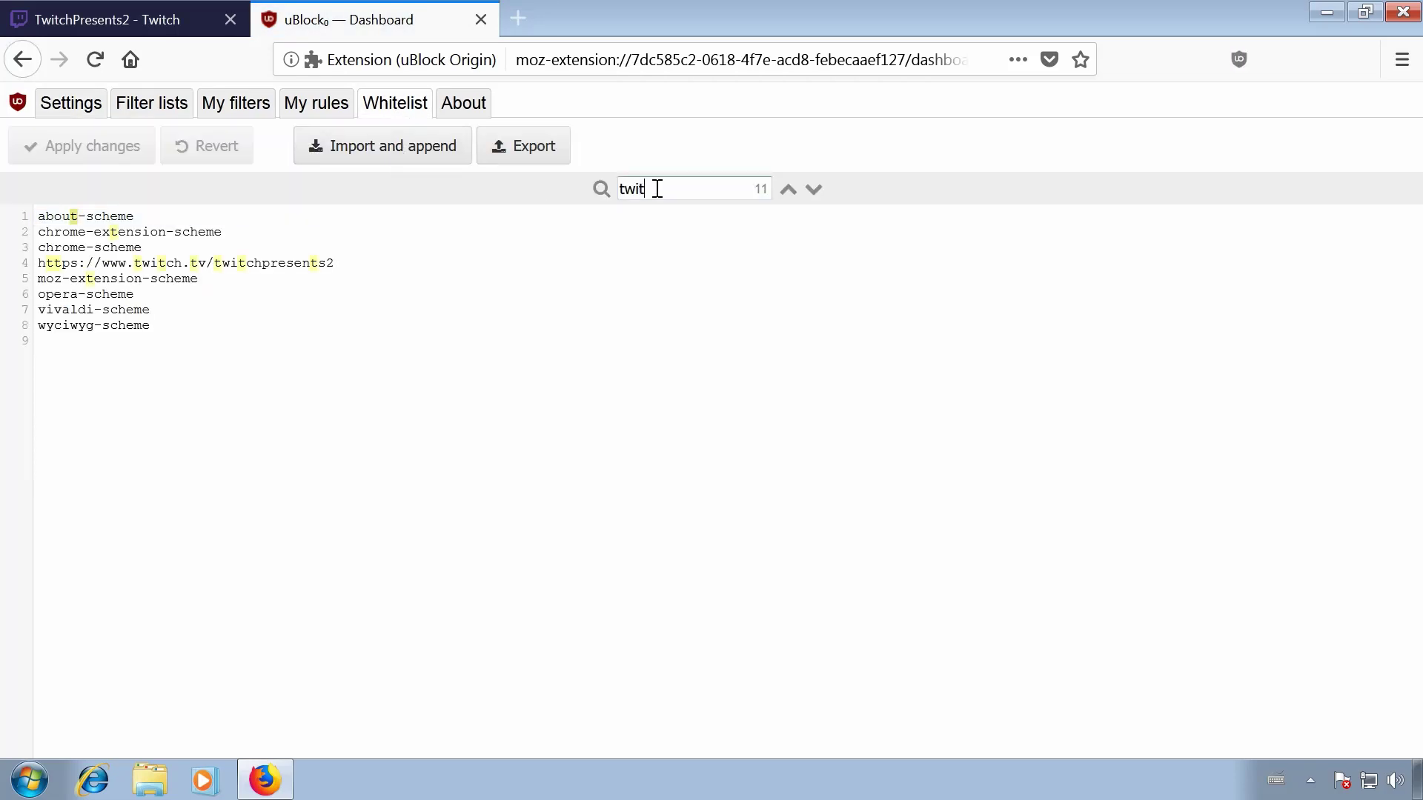
click(148, 261)
drag(219, 389, 20, 391)
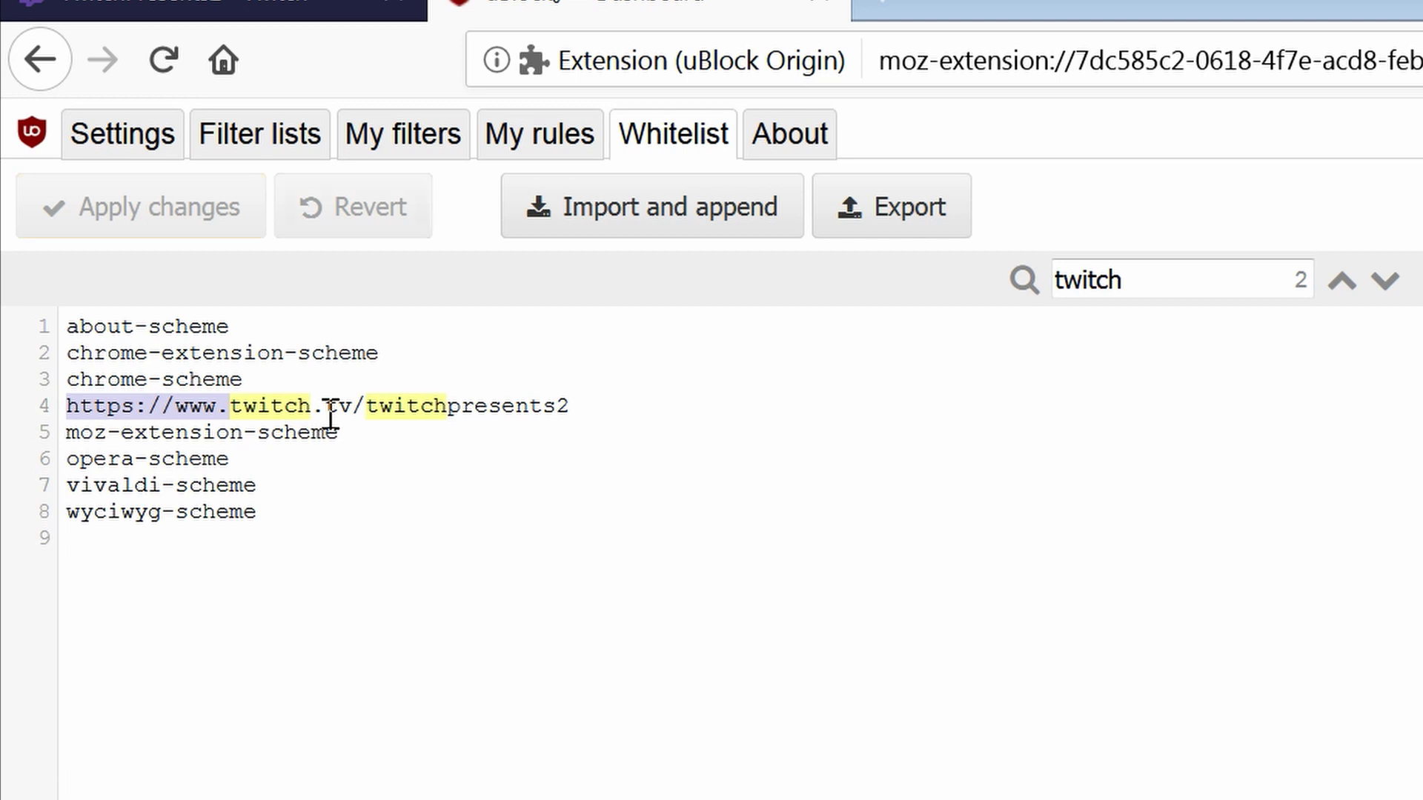
key(BackSpace)
click(461, 410)
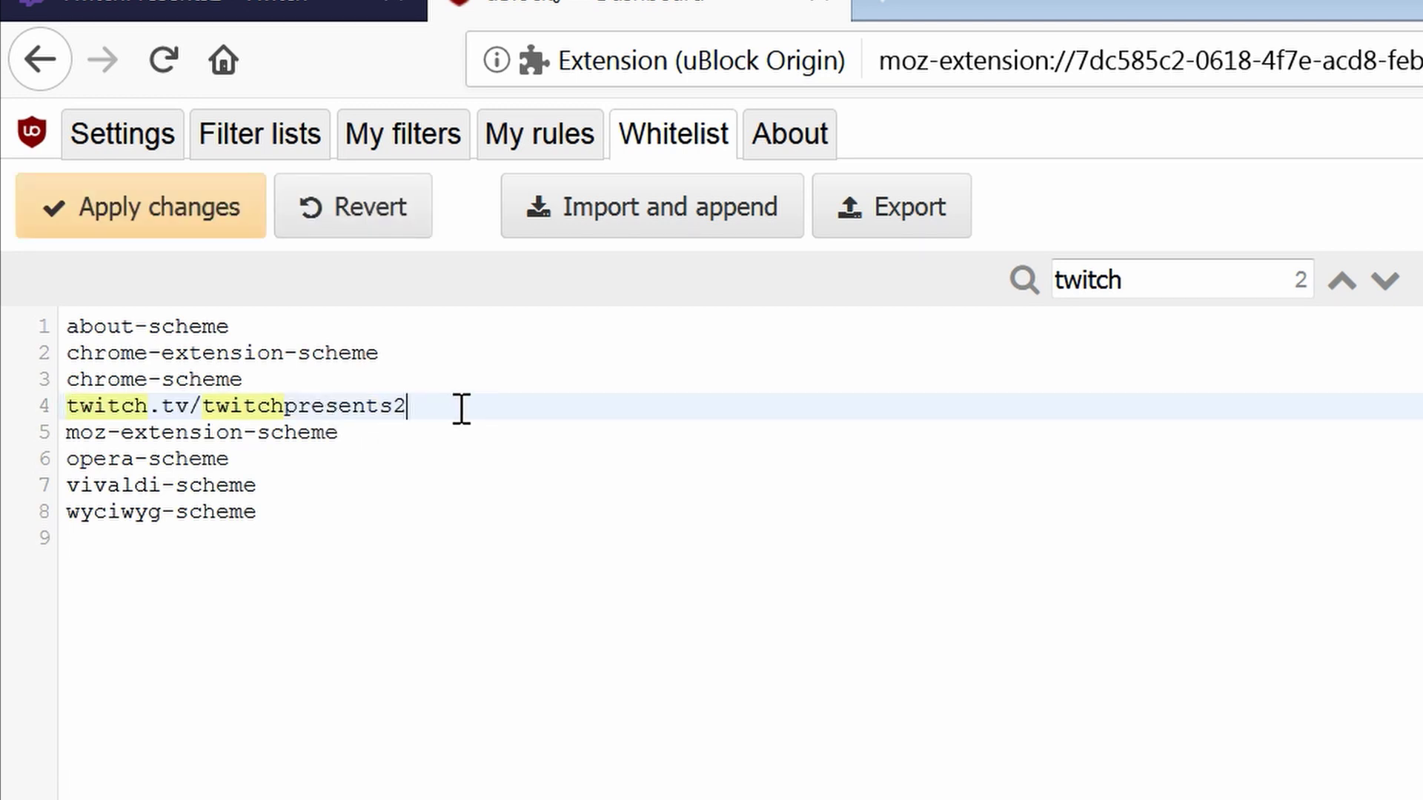
text(*)
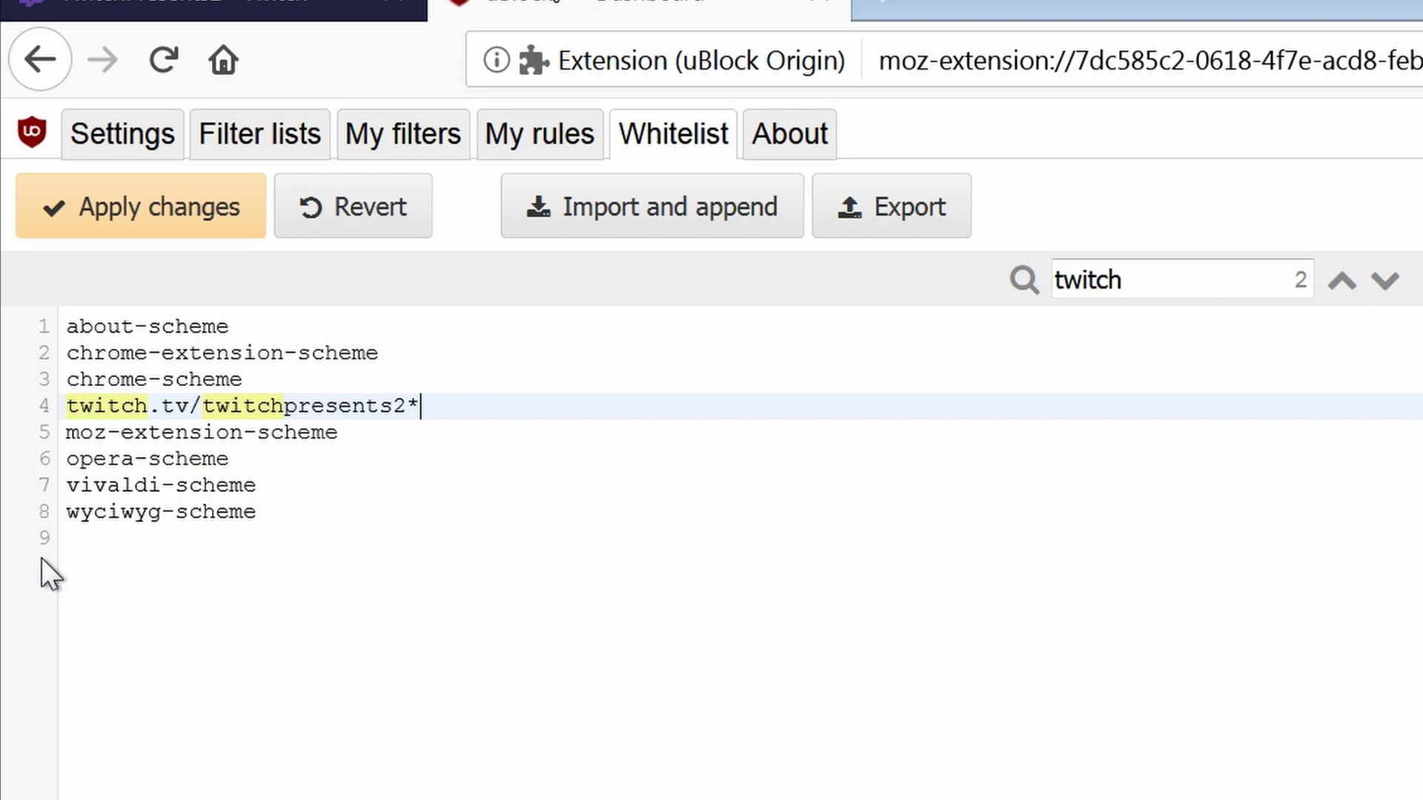
click(178, 209)
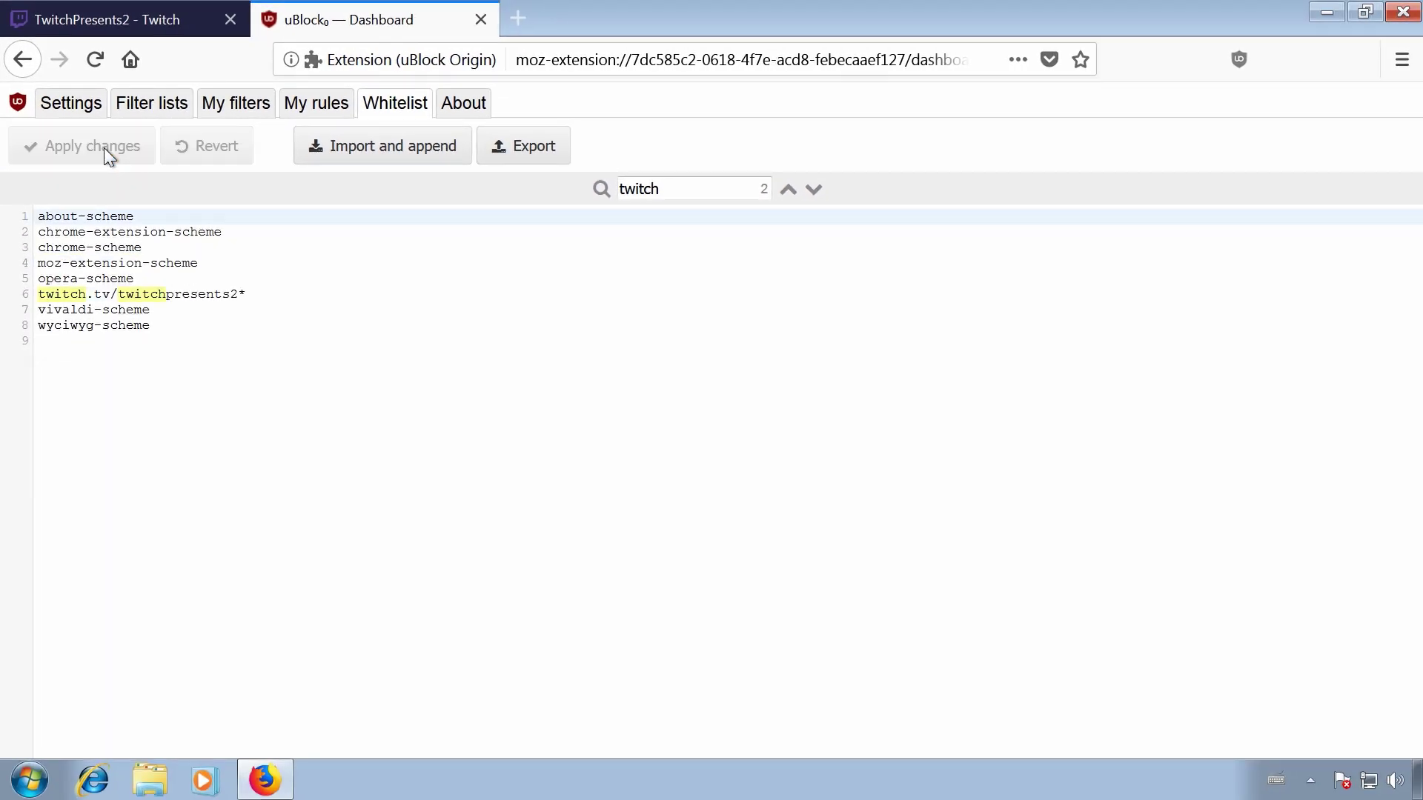
- Reload the TwitchPresents2 stream to test the whitelist, then view the channel's videos
click(483, 20)
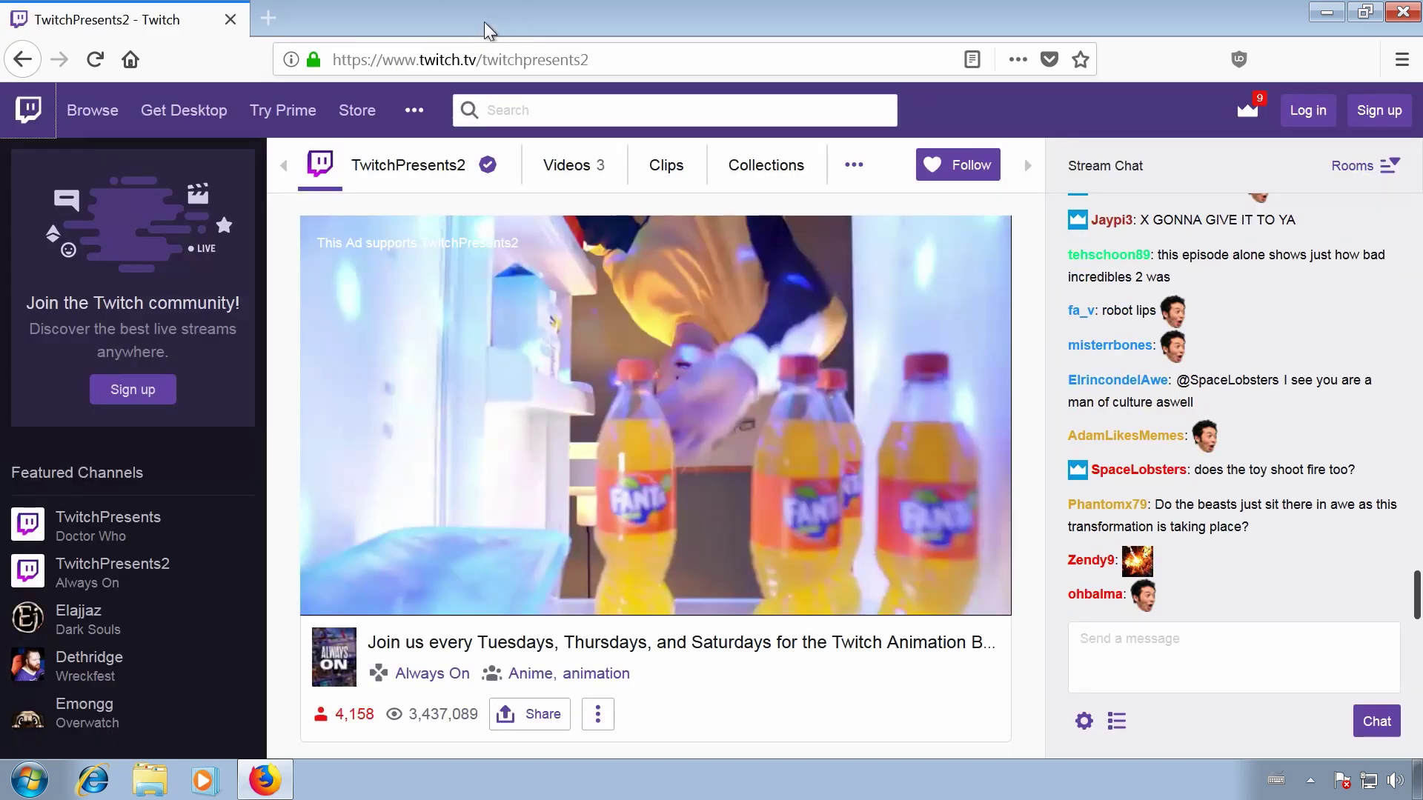
click(94, 61)
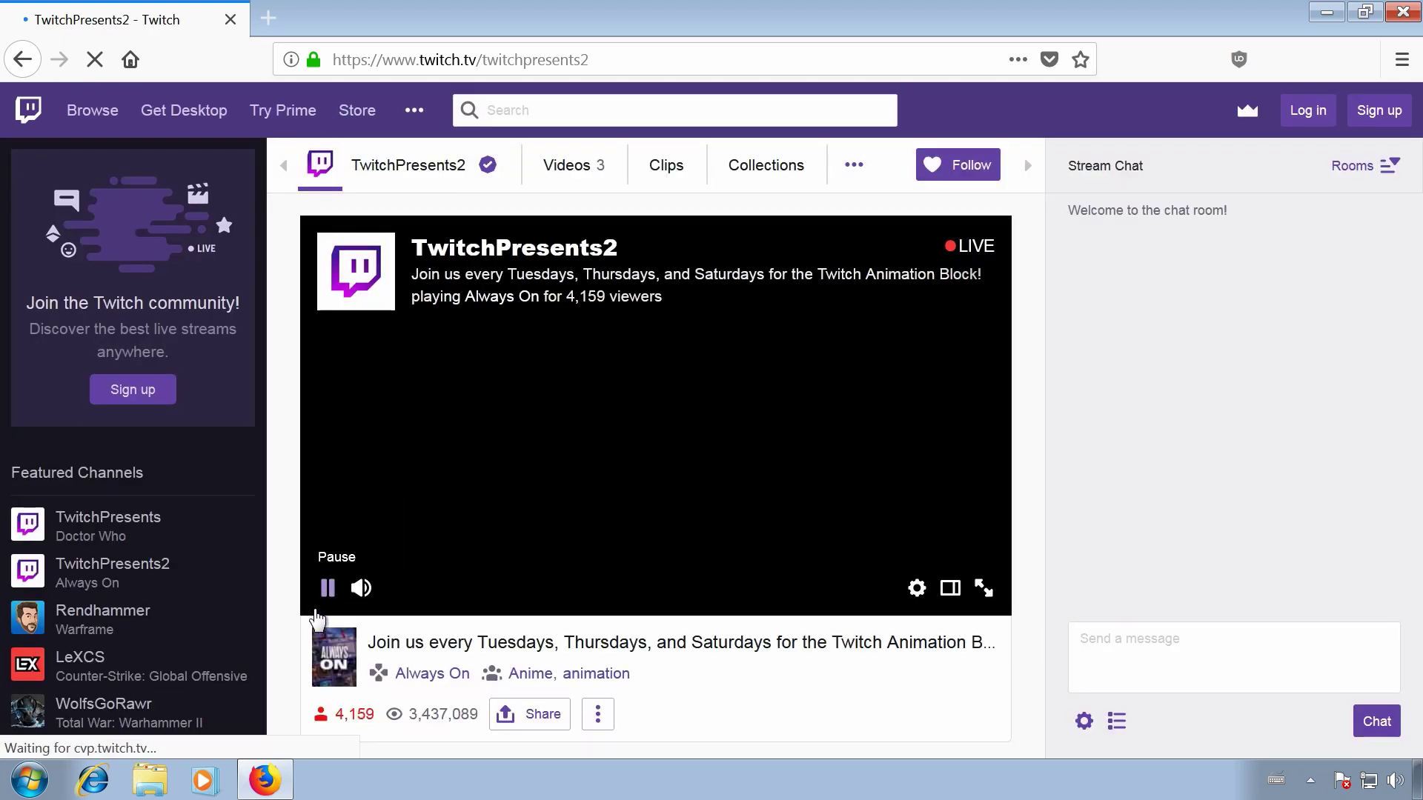
click(328, 589)
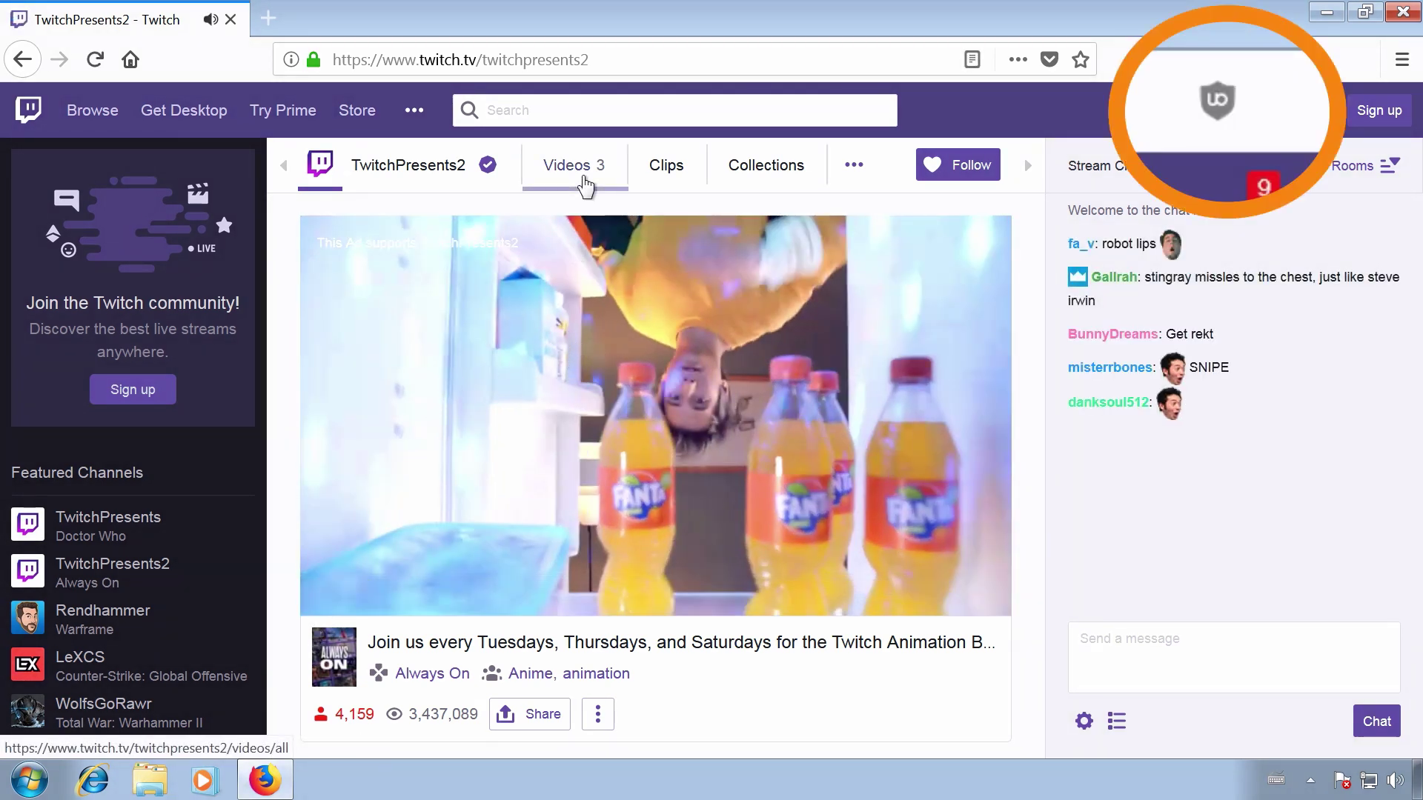
click(584, 178)
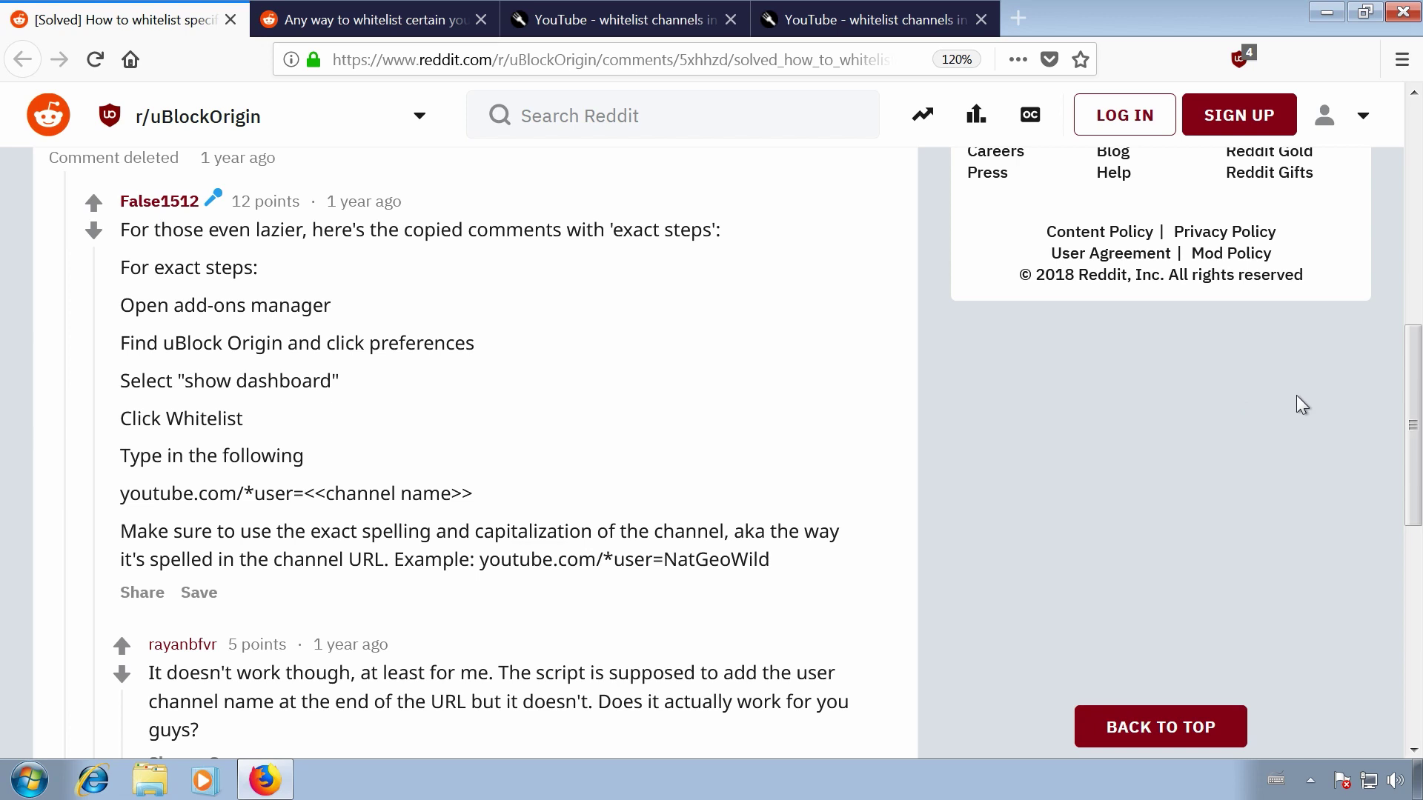
- Review the r/ublock thread and the original and updated Greasy Fork whitelist scripts
click(404, 22)
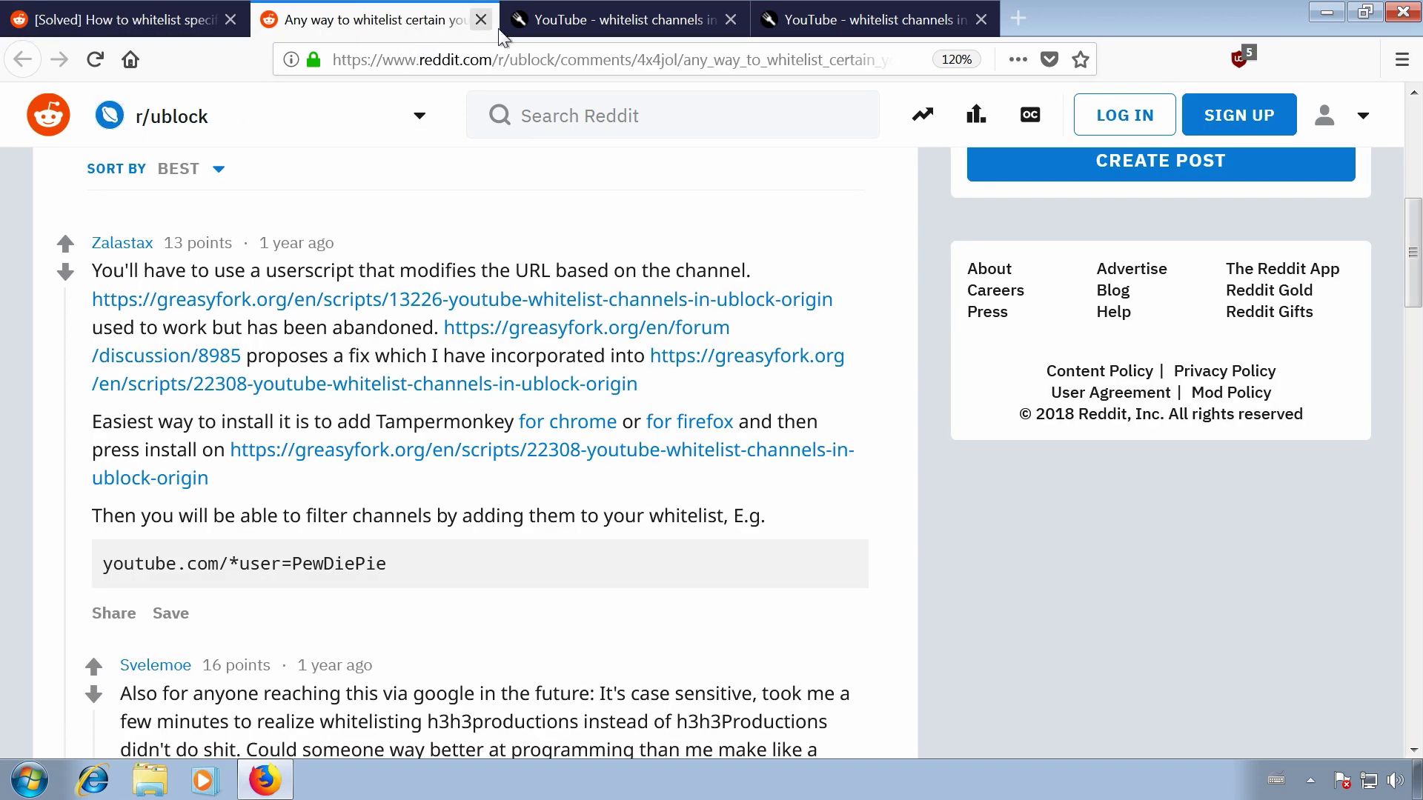
click(650, 25)
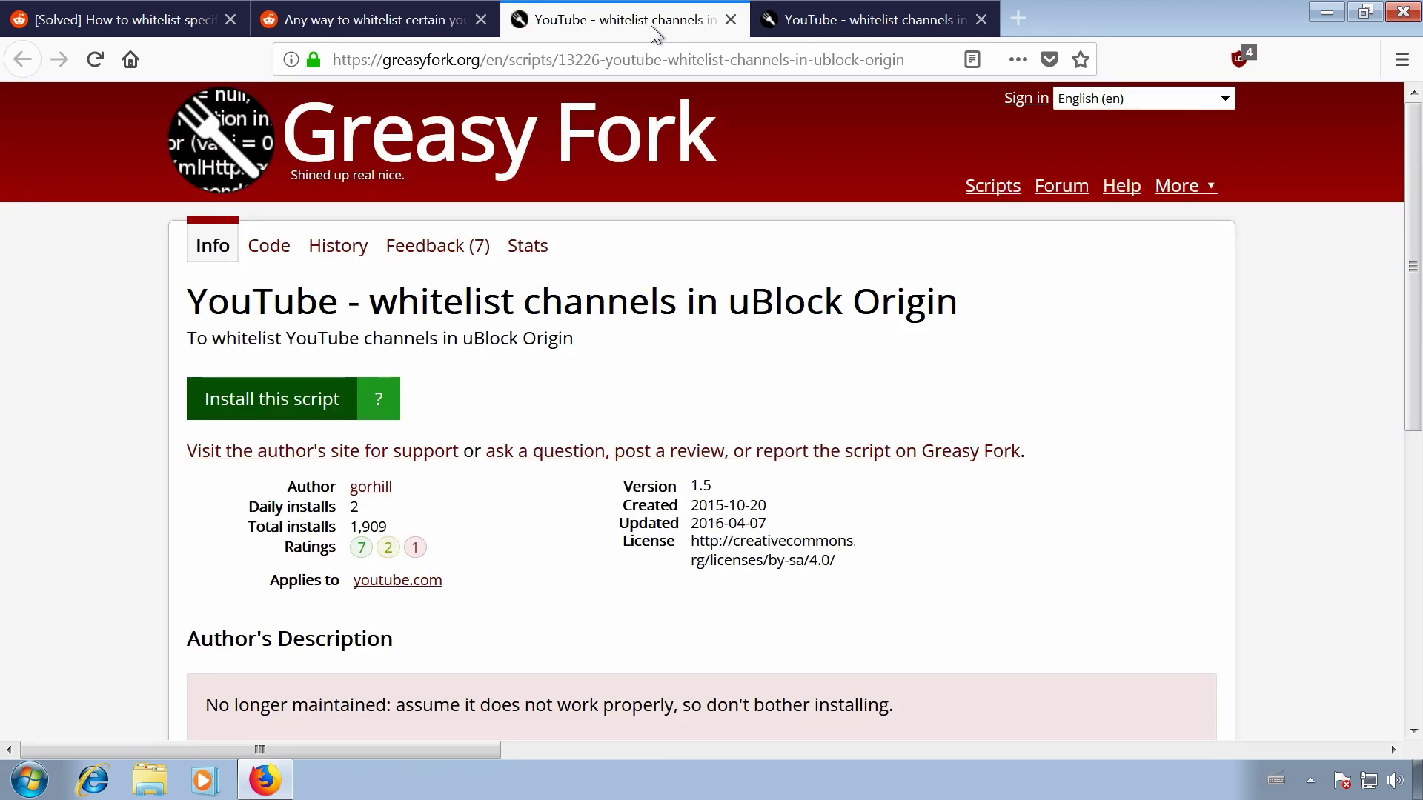
click(905, 24)
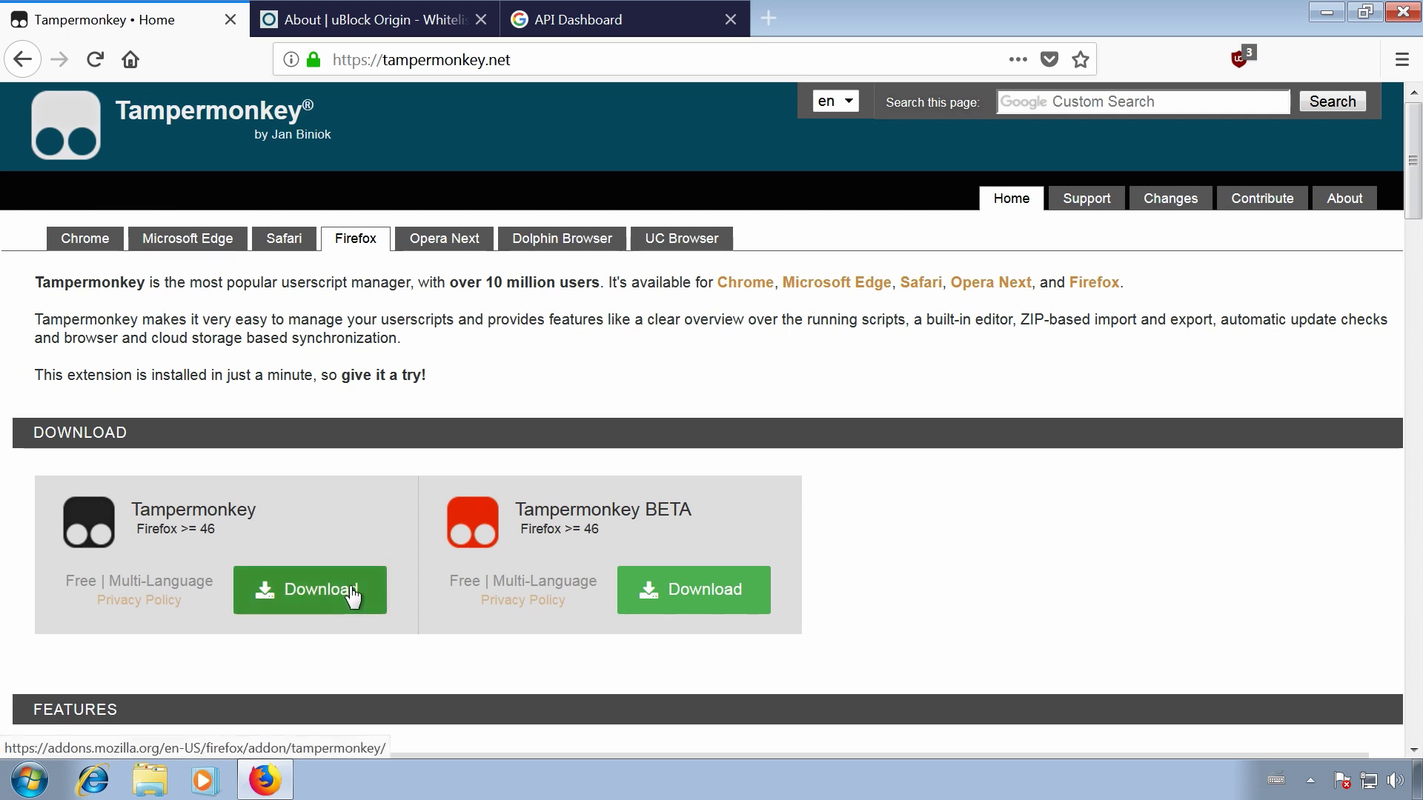
- Install the Tampermonkey add-on for Firefox, granting its permissions, and close the welcome page
click(366, 569)
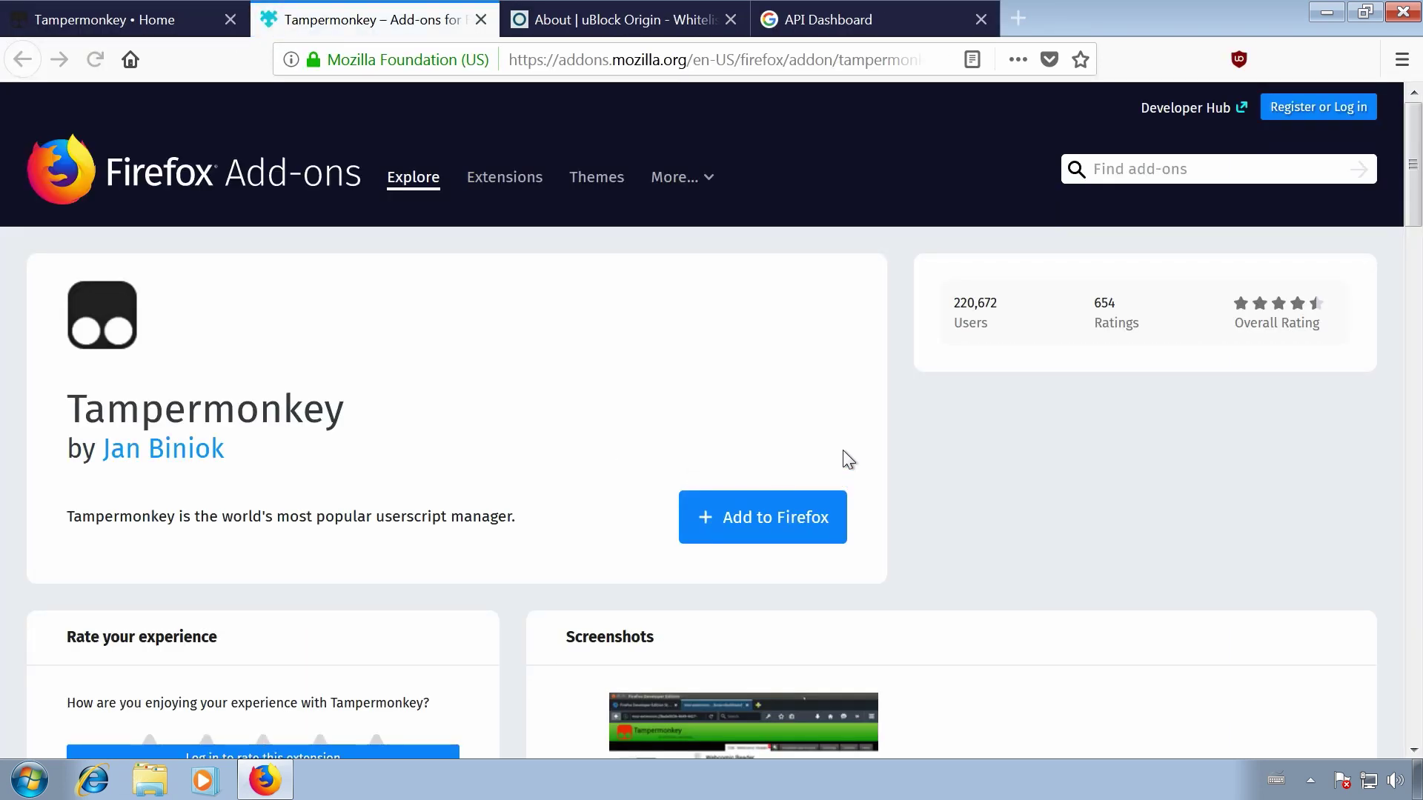
click(802, 532)
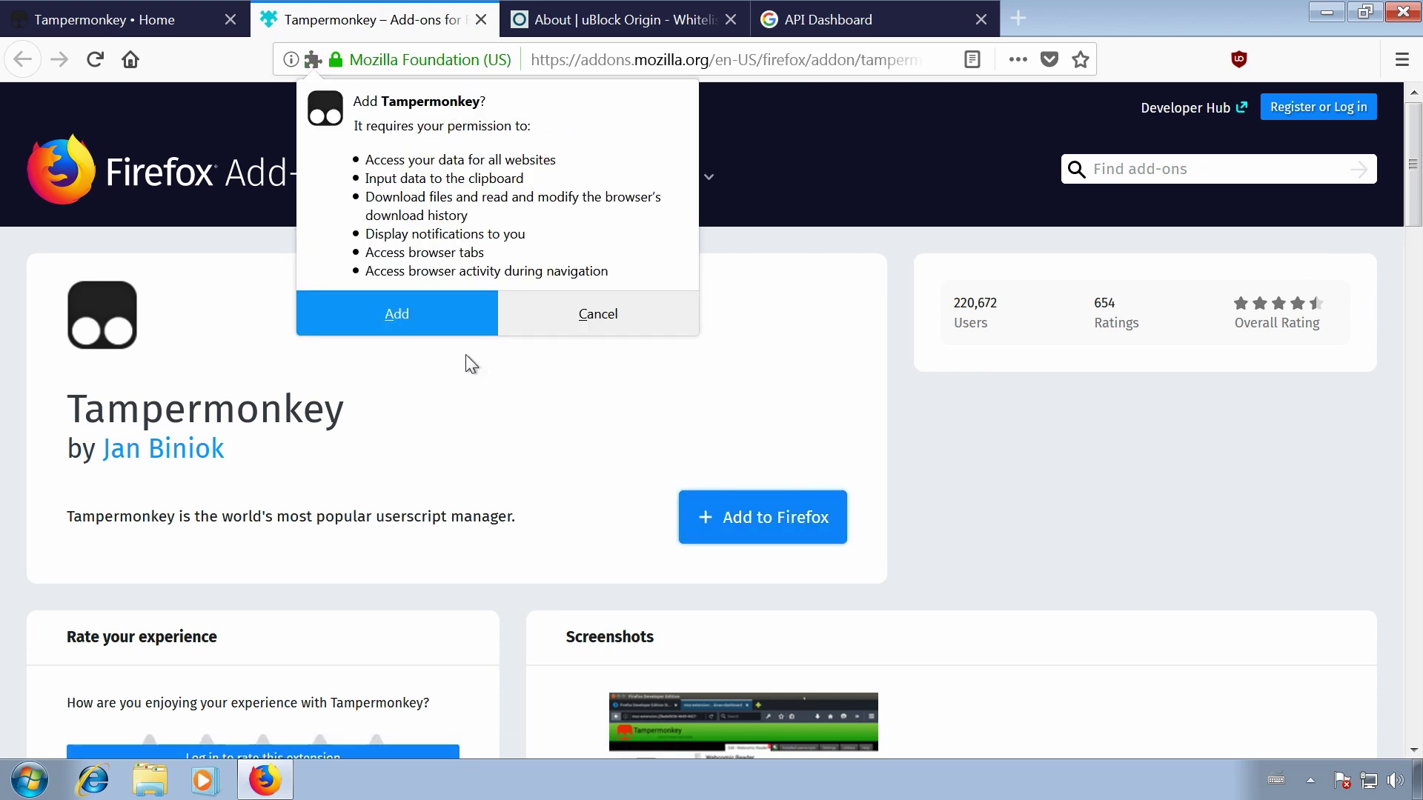
click(455, 319)
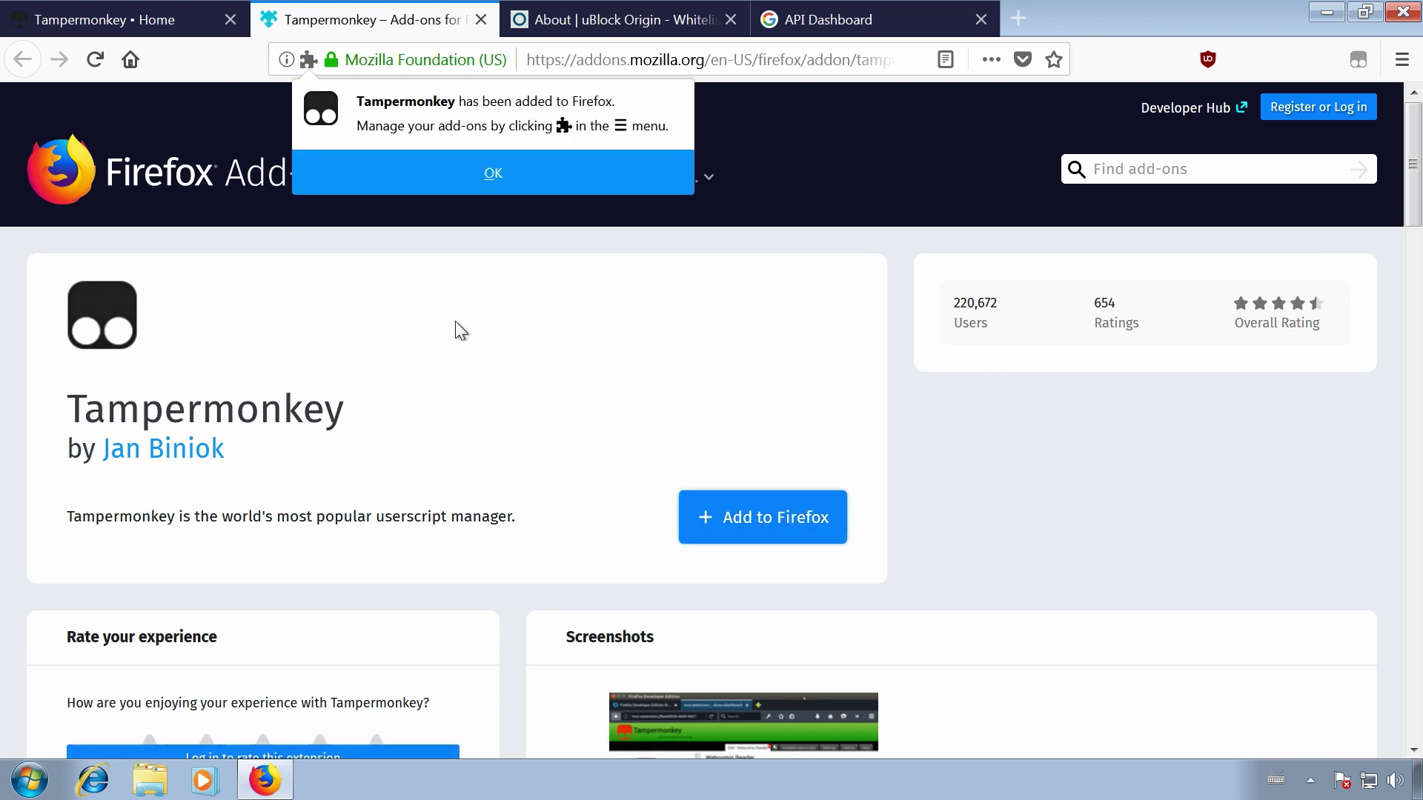
click(554, 170)
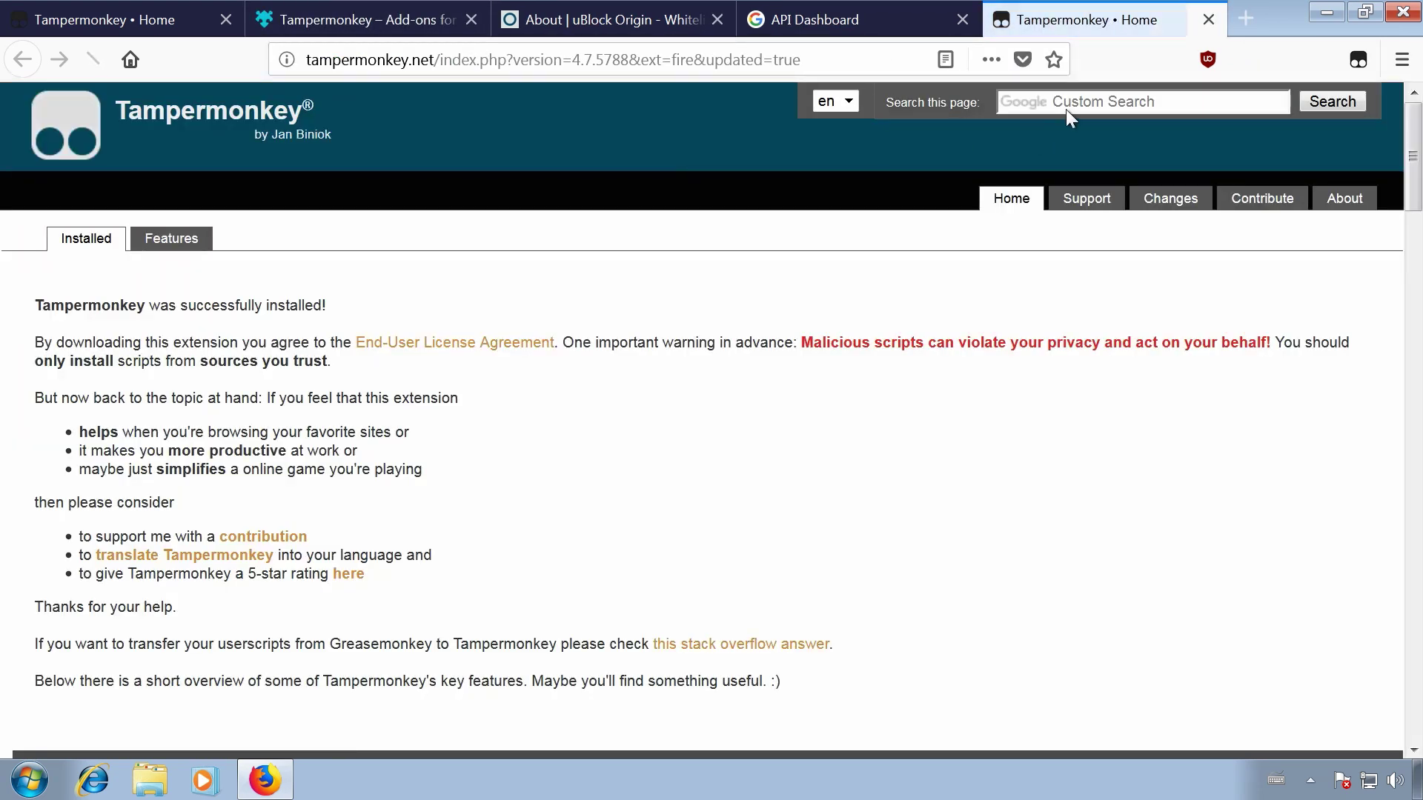
click(1207, 17)
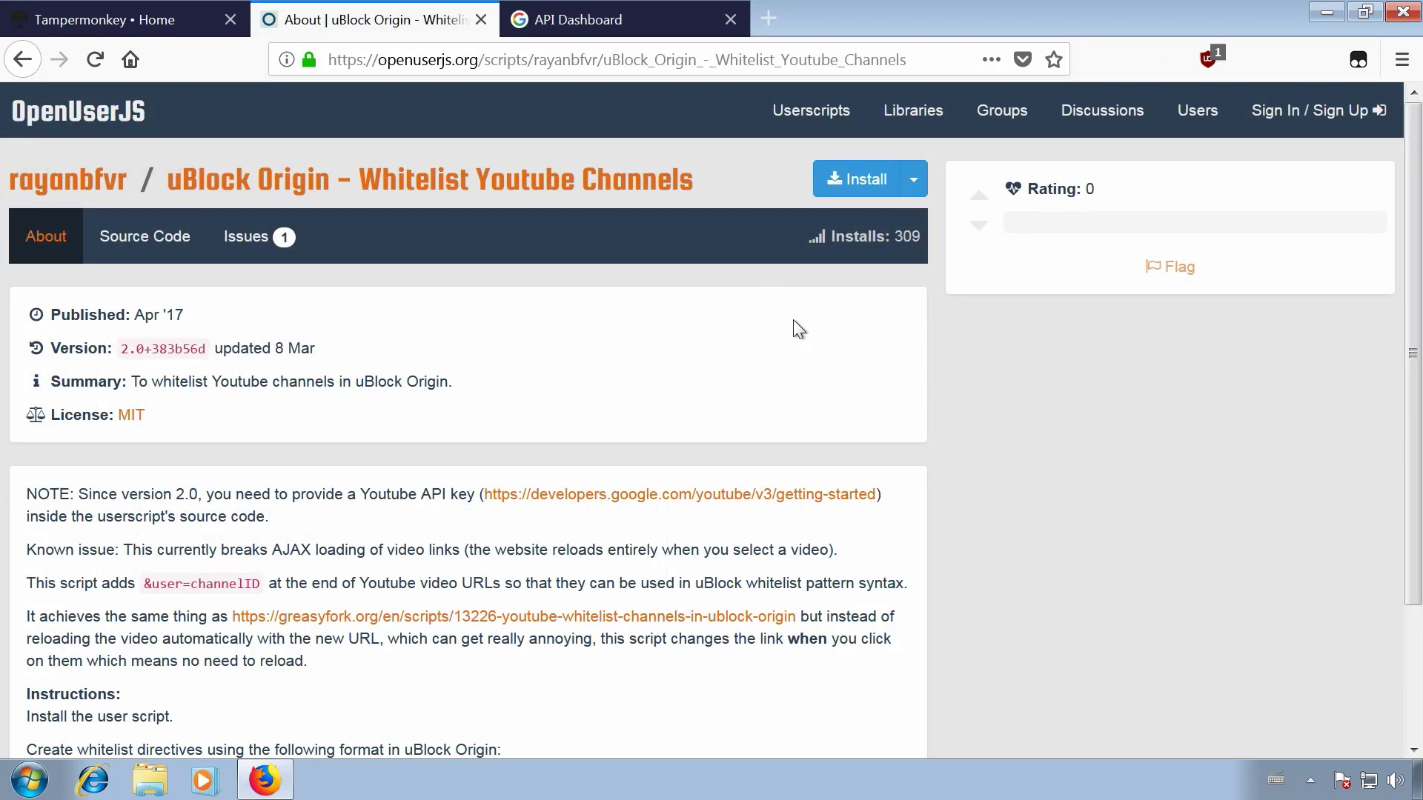
- Install the 'uBlock Origin - Whitelist Youtube Channels' userscript from OpenUserJS into Tampermonkey
click(858, 194)
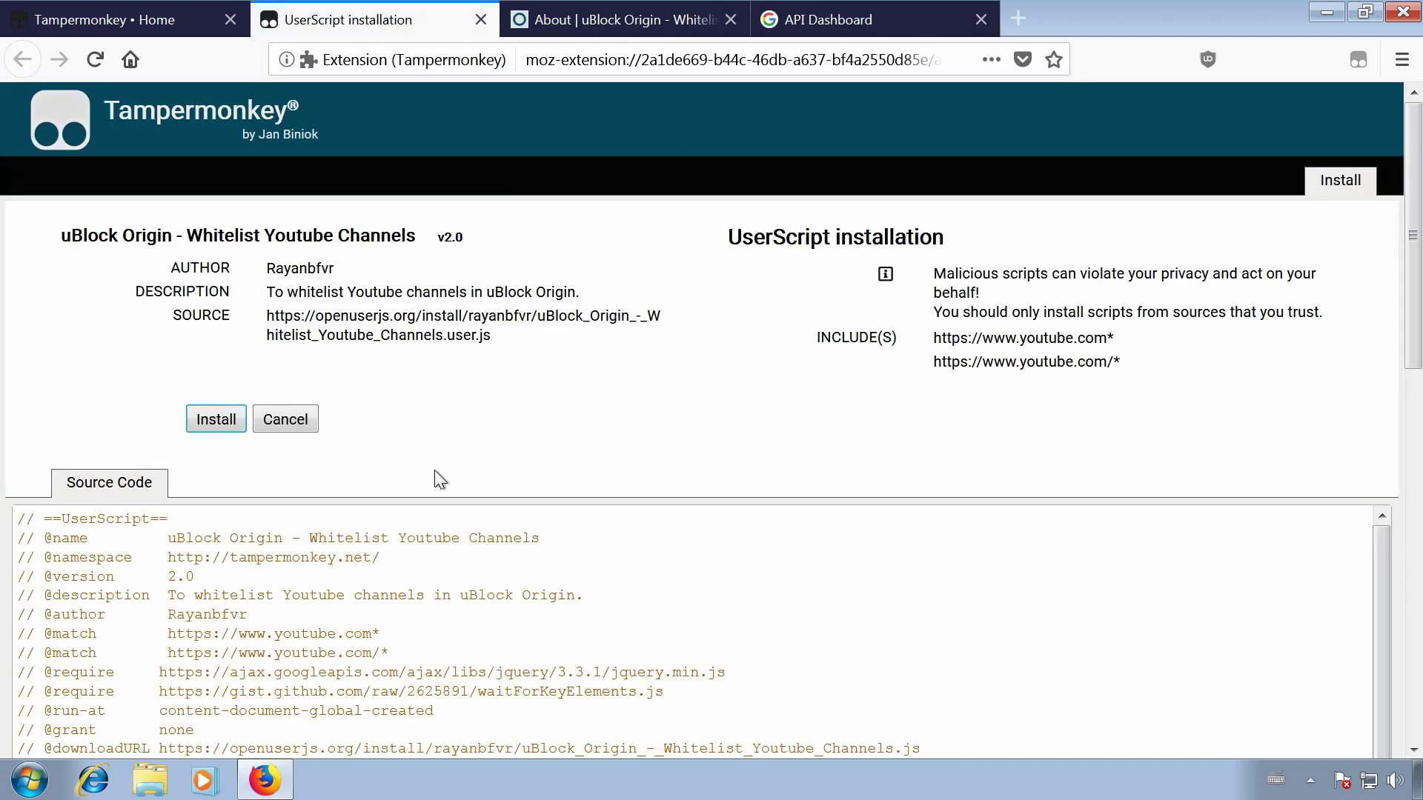
click(220, 424)
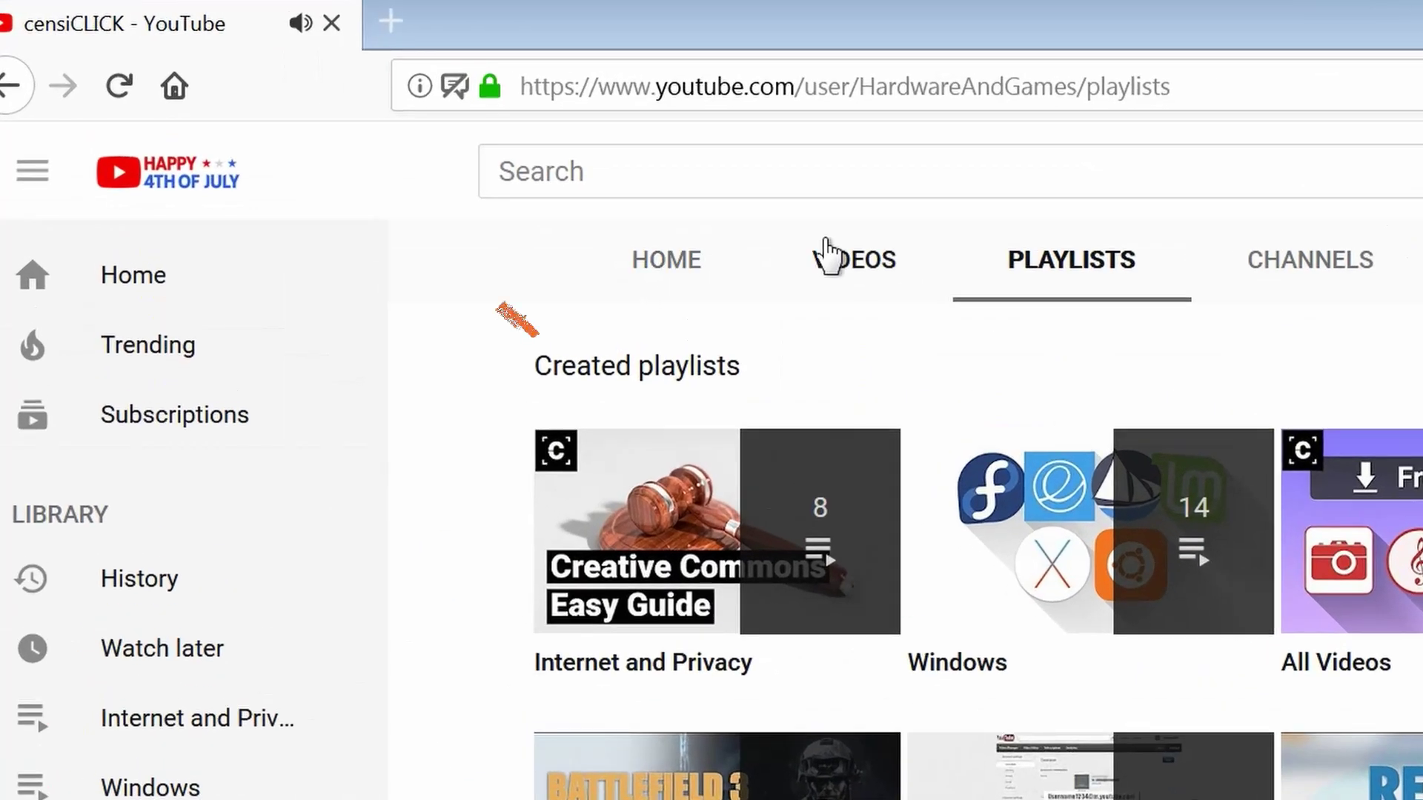
- Move to the Google APIs dashboard and begin creating a project
click(744, 229)
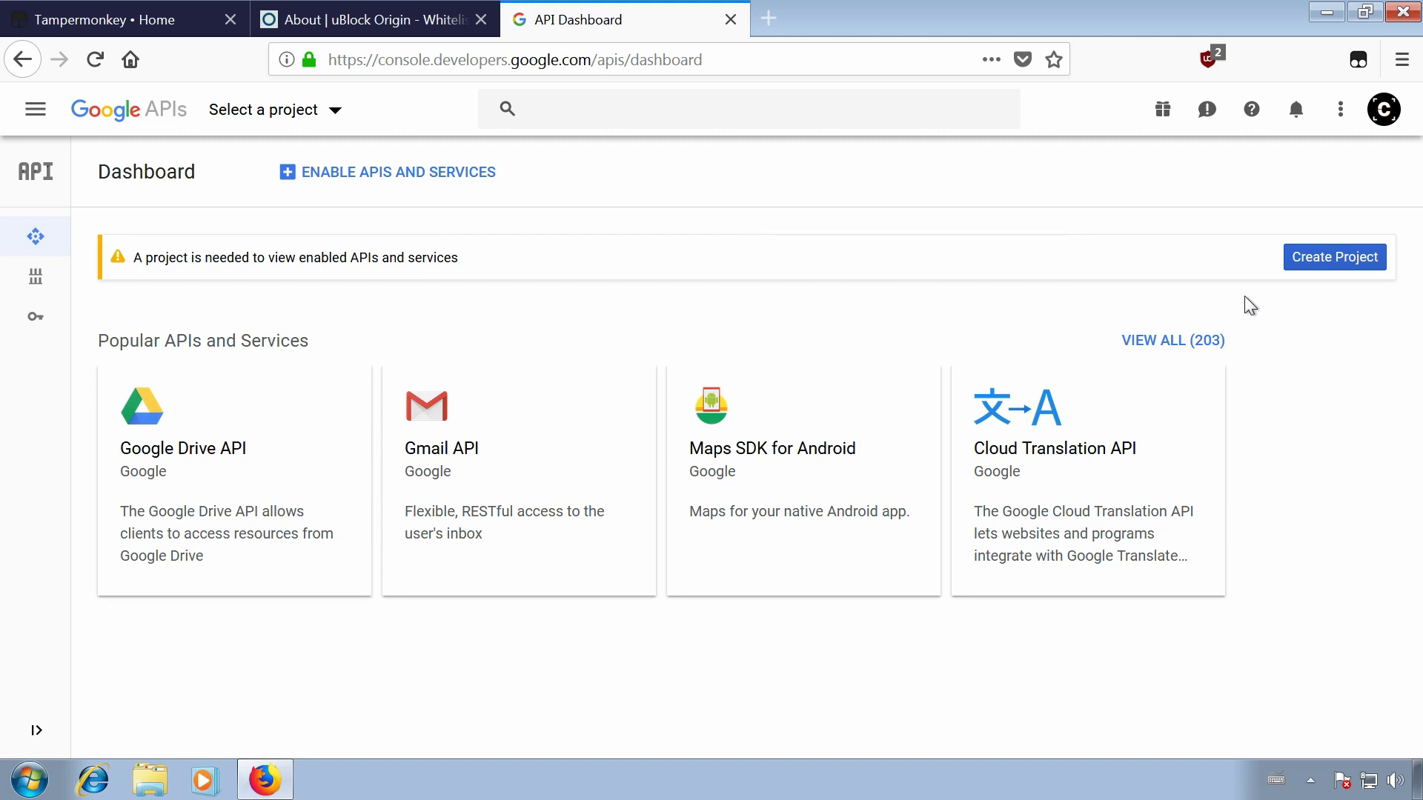
click(1329, 269)
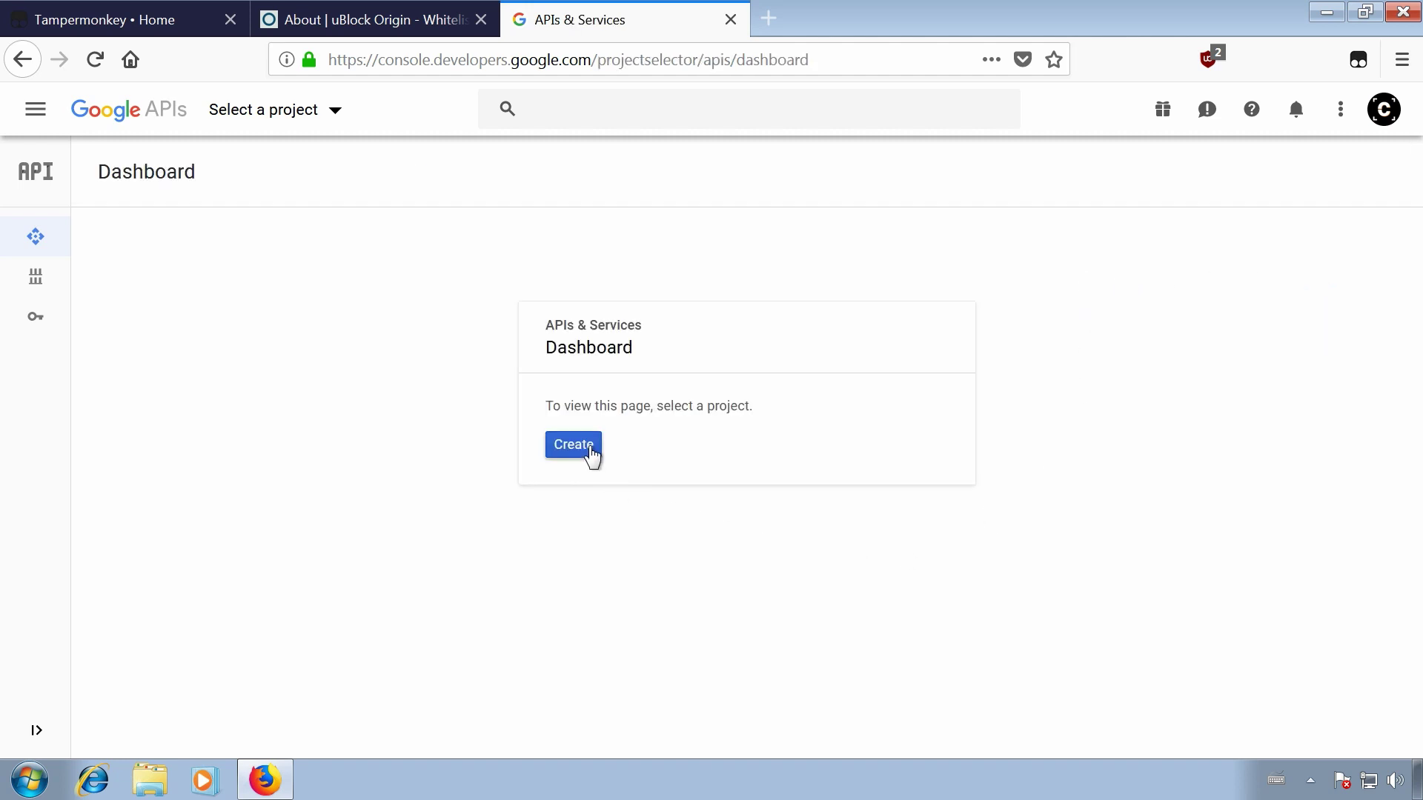
- Create a Google API Console project named 'Youtube Adblock Whitelist'
click(590, 452)
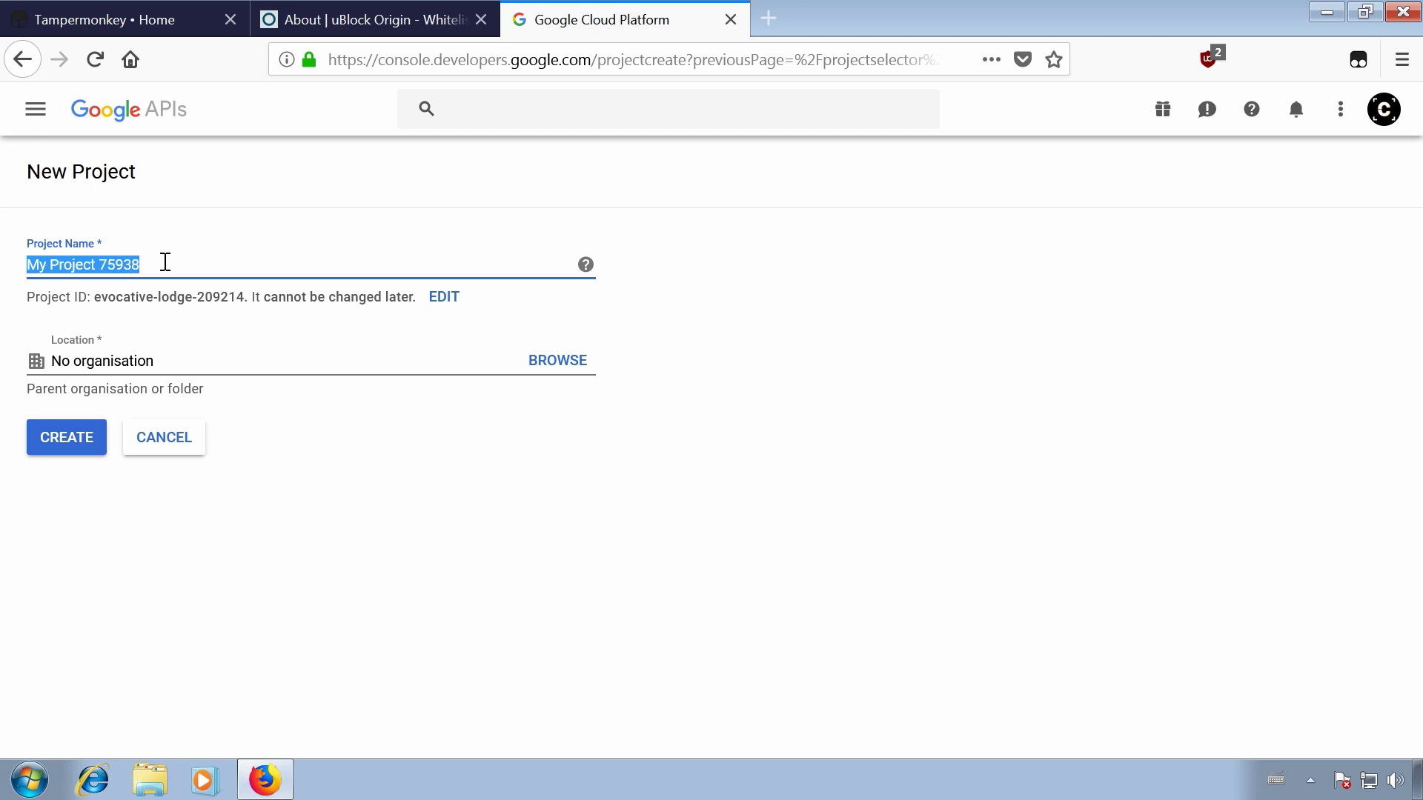
text(Youtube Adblock Whitelist)
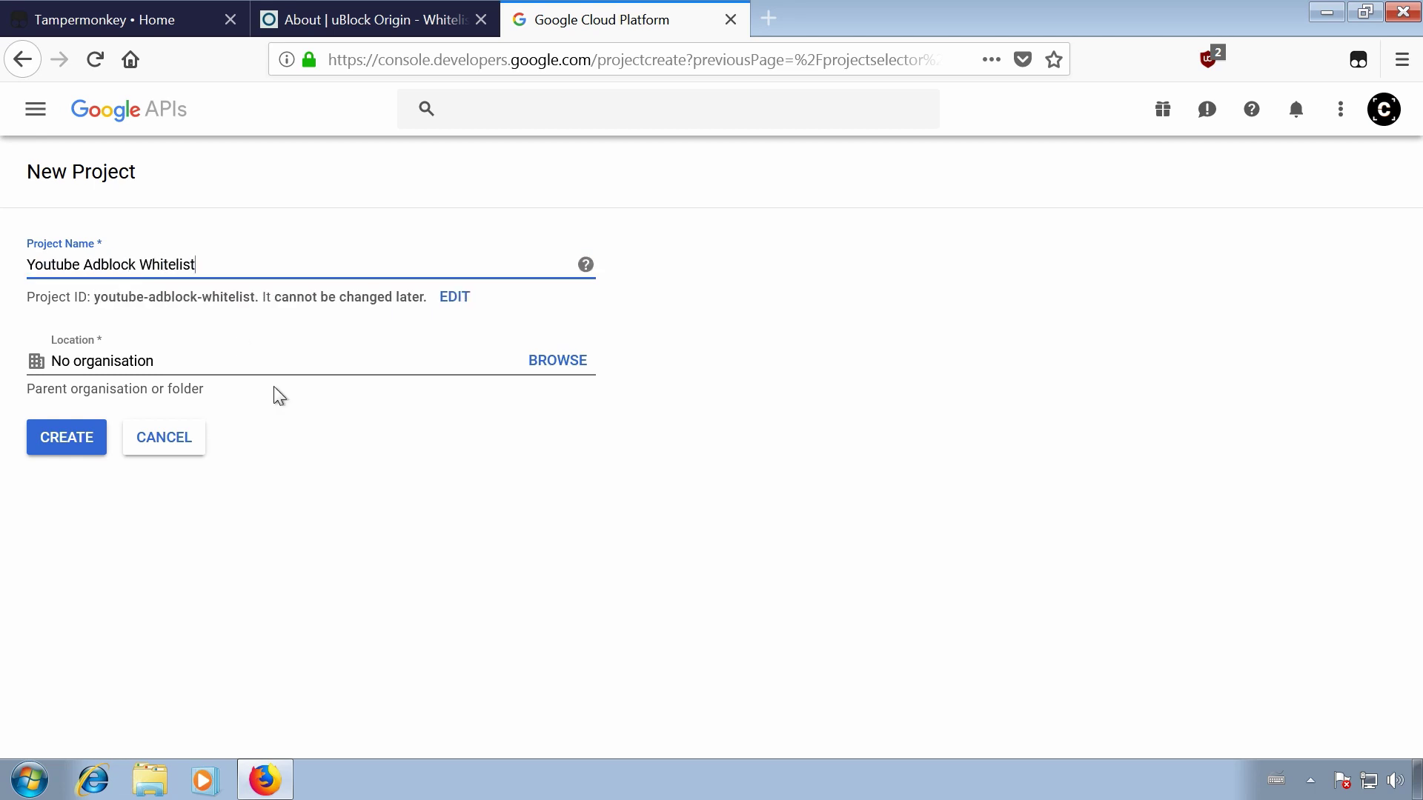
click(67, 441)
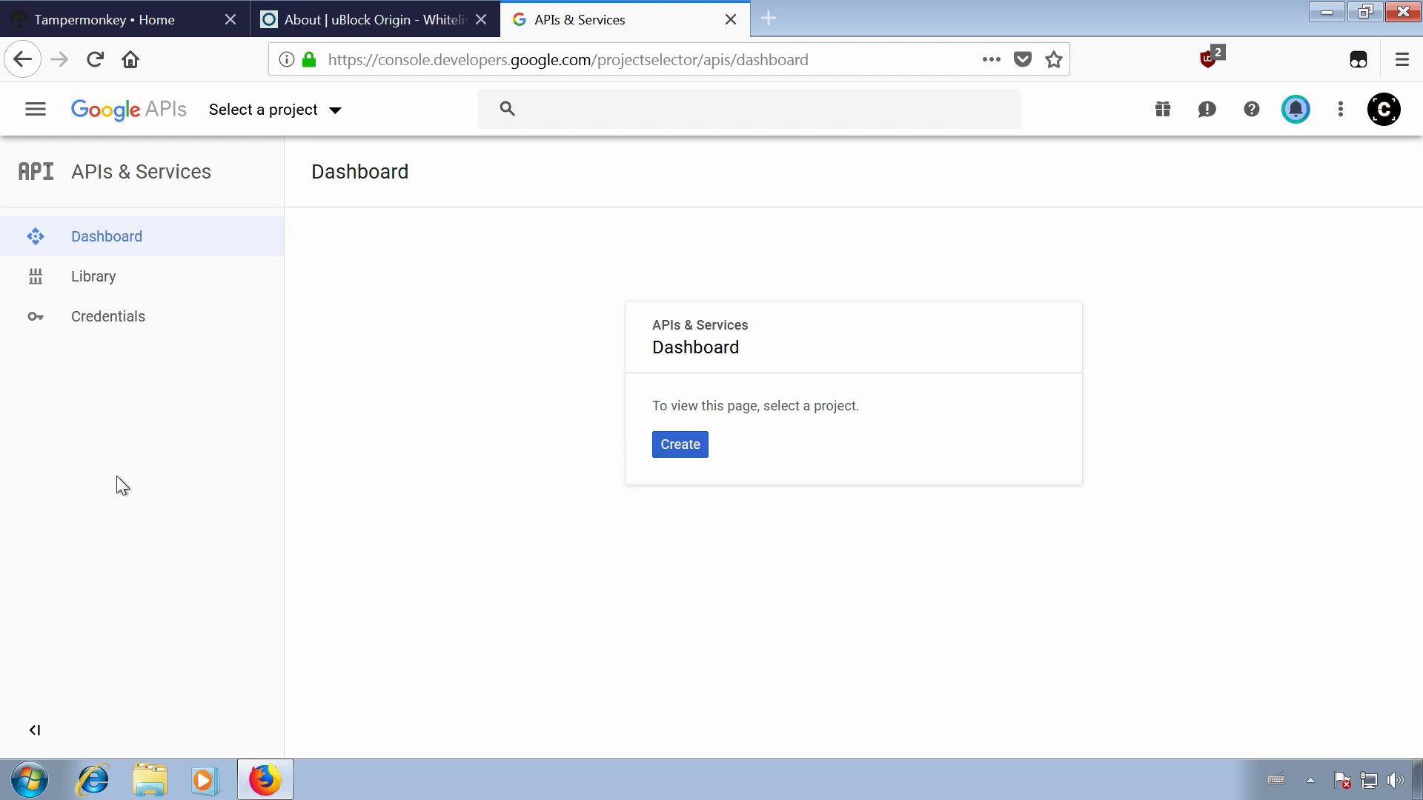
click(115, 283)
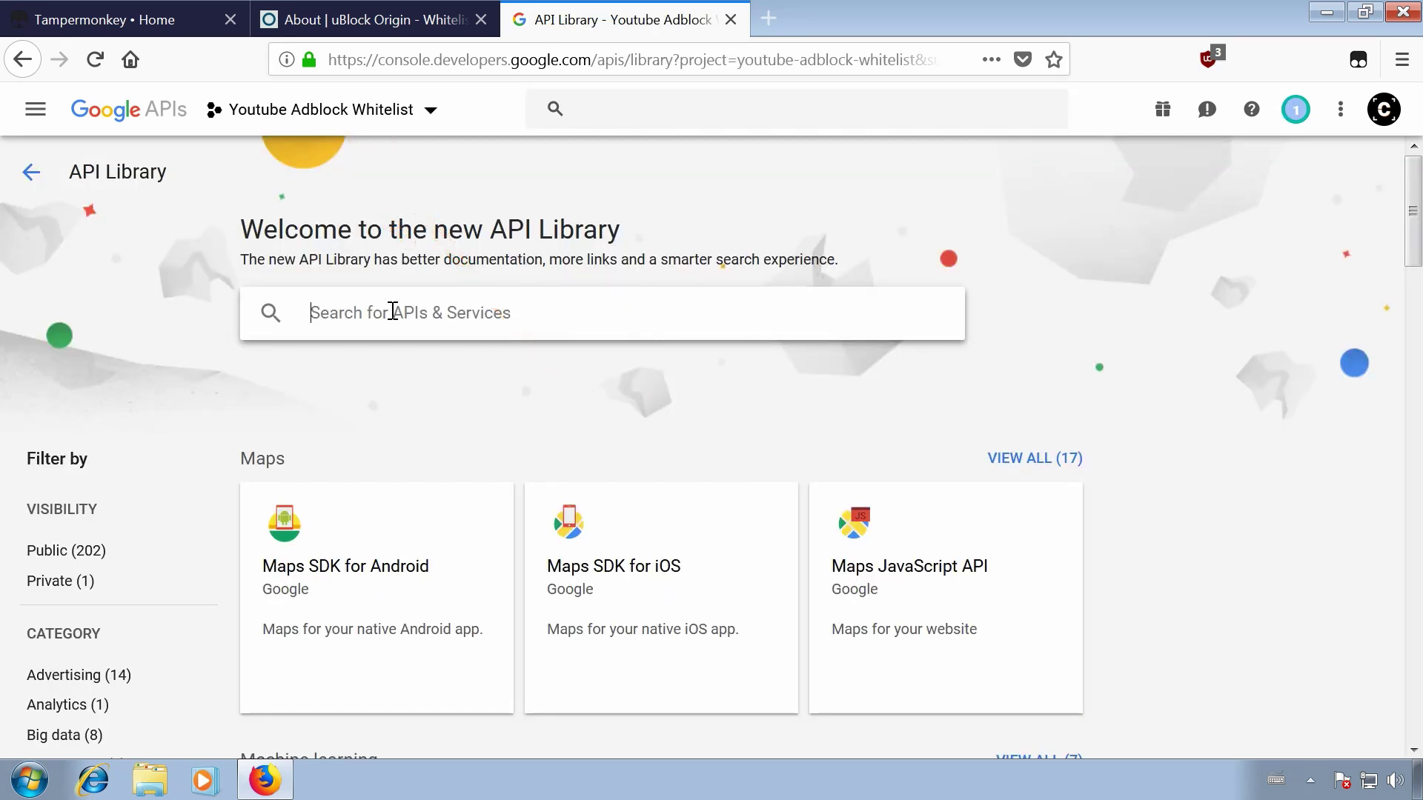
- Search the API Library for 'youtube' and enable YouTube Data API v3
text(youtube)
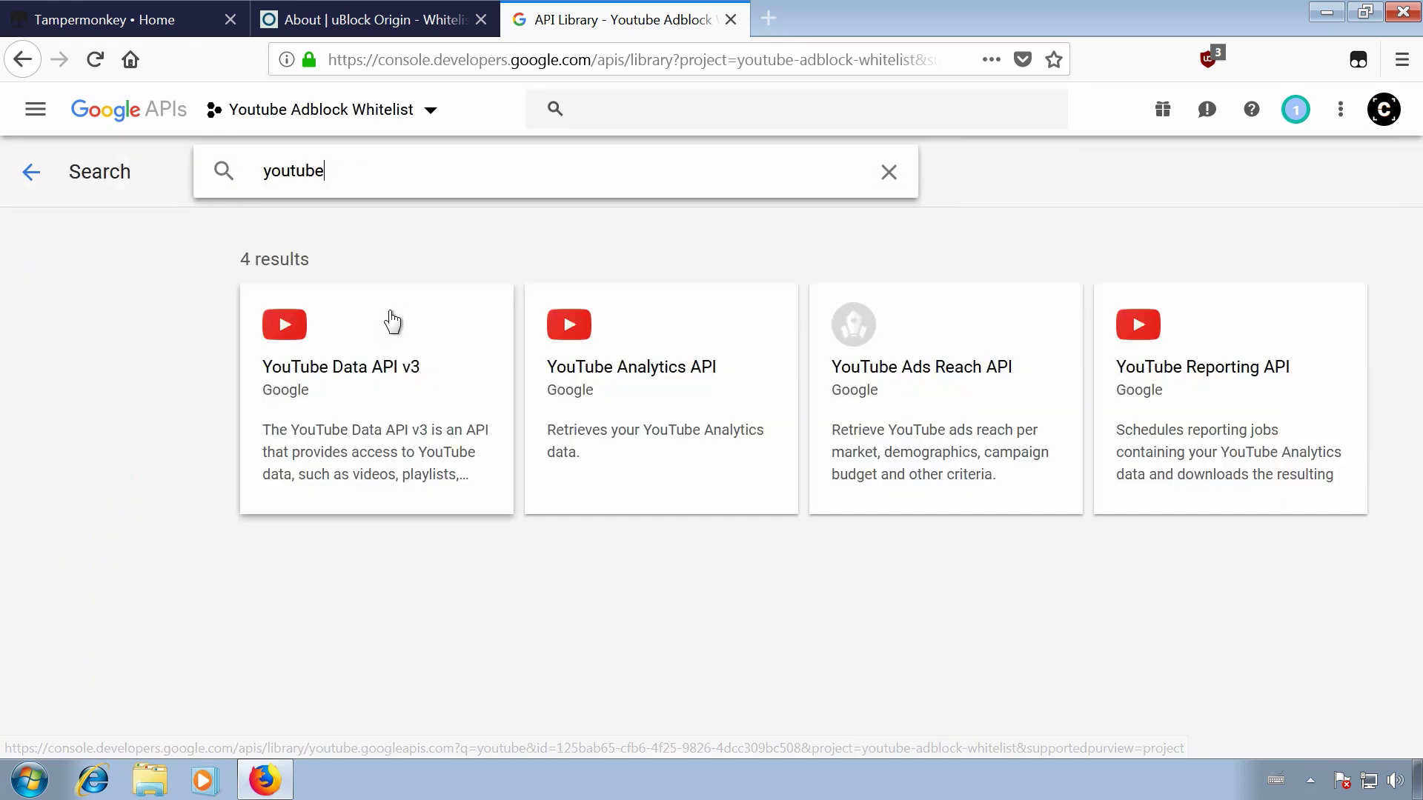
click(407, 337)
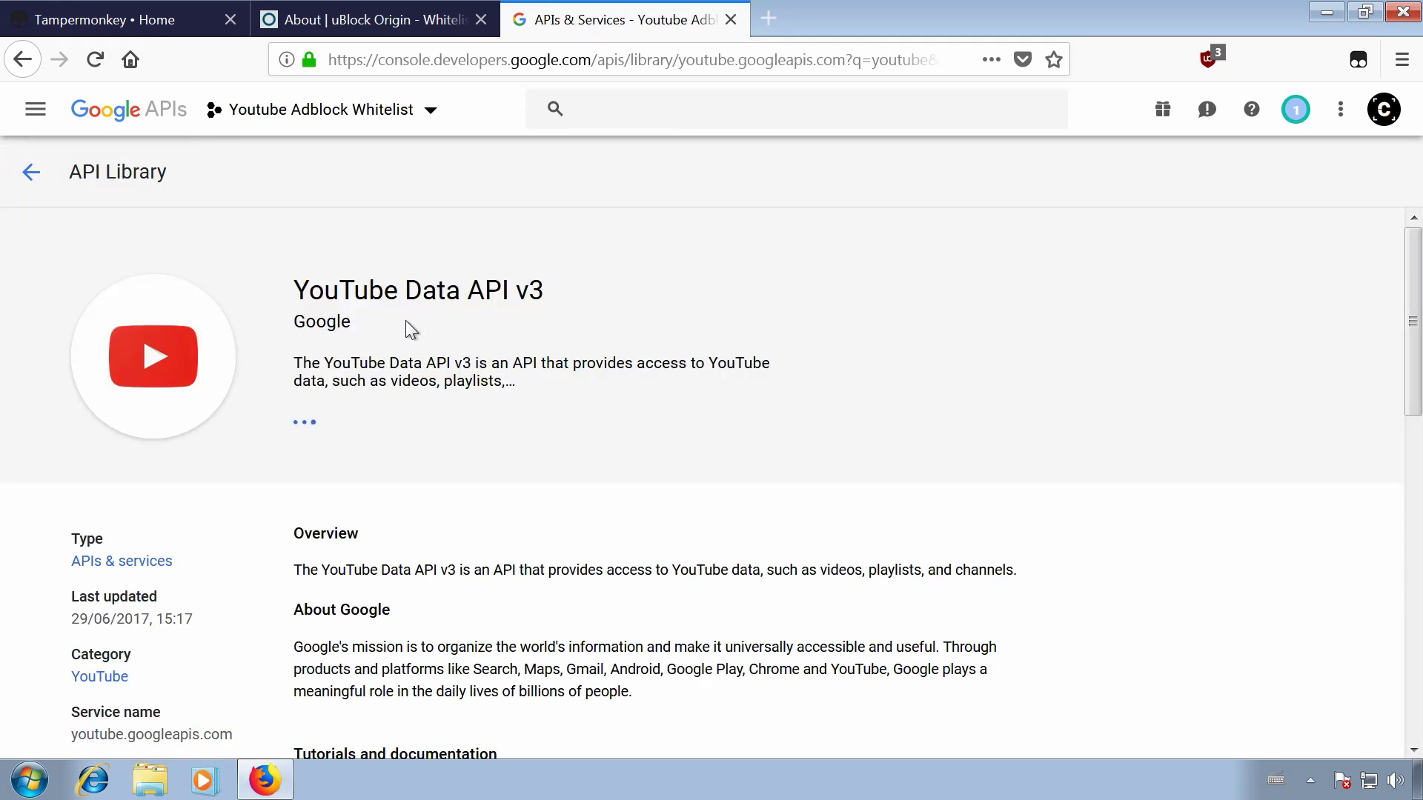
click(354, 447)
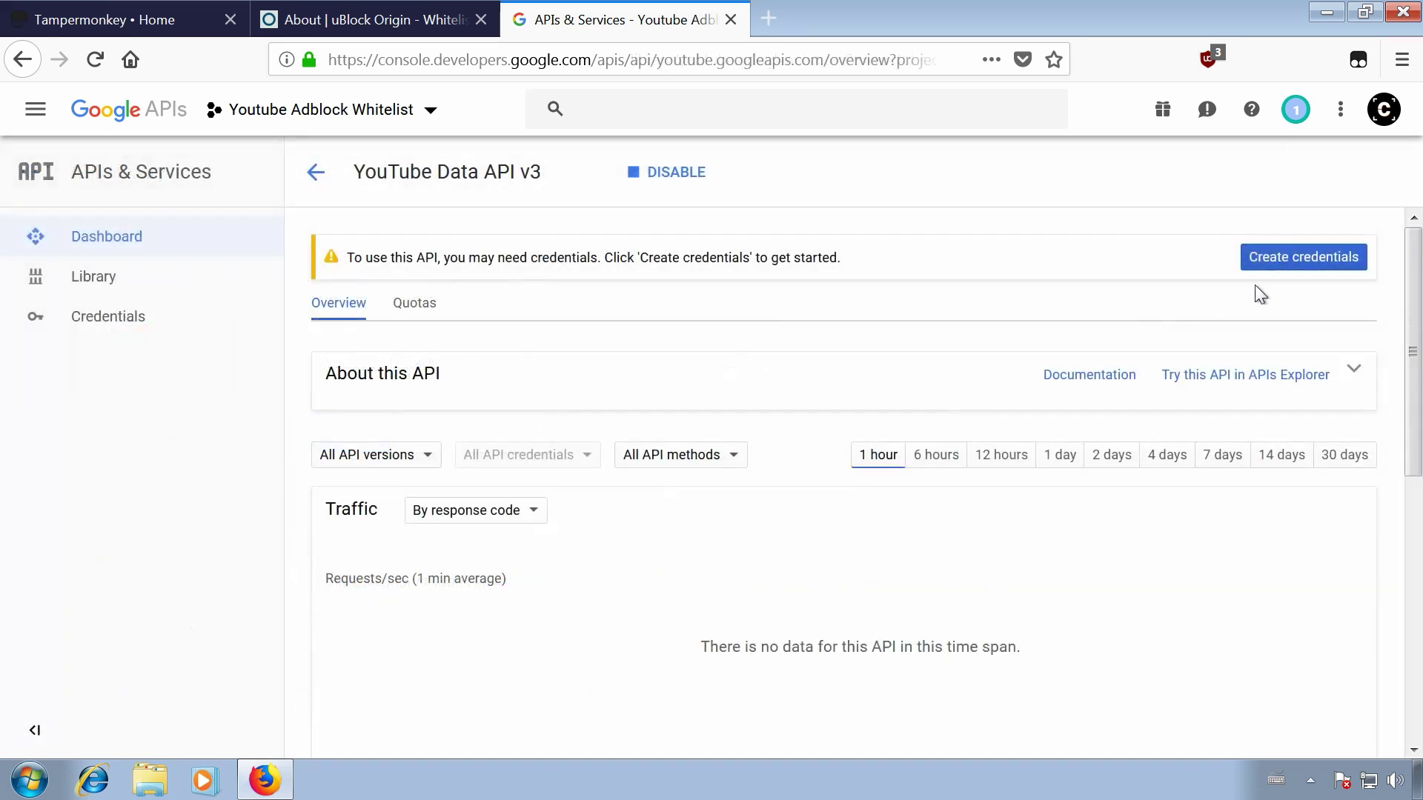
- Create YouTube API credentials for Web browser (Javascript) calls to public data, then select the API key
click(1299, 267)
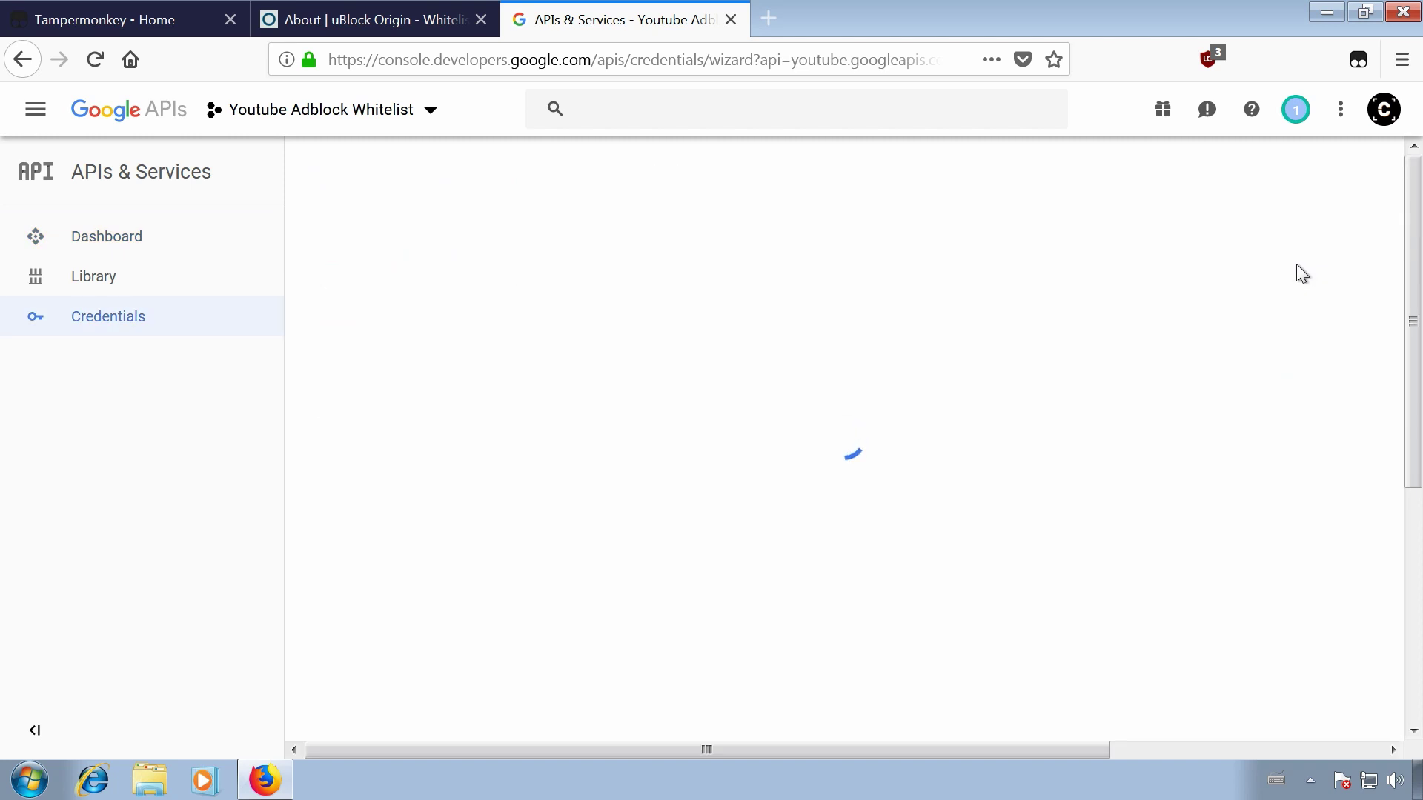
scroll(766, 407, down, 1)
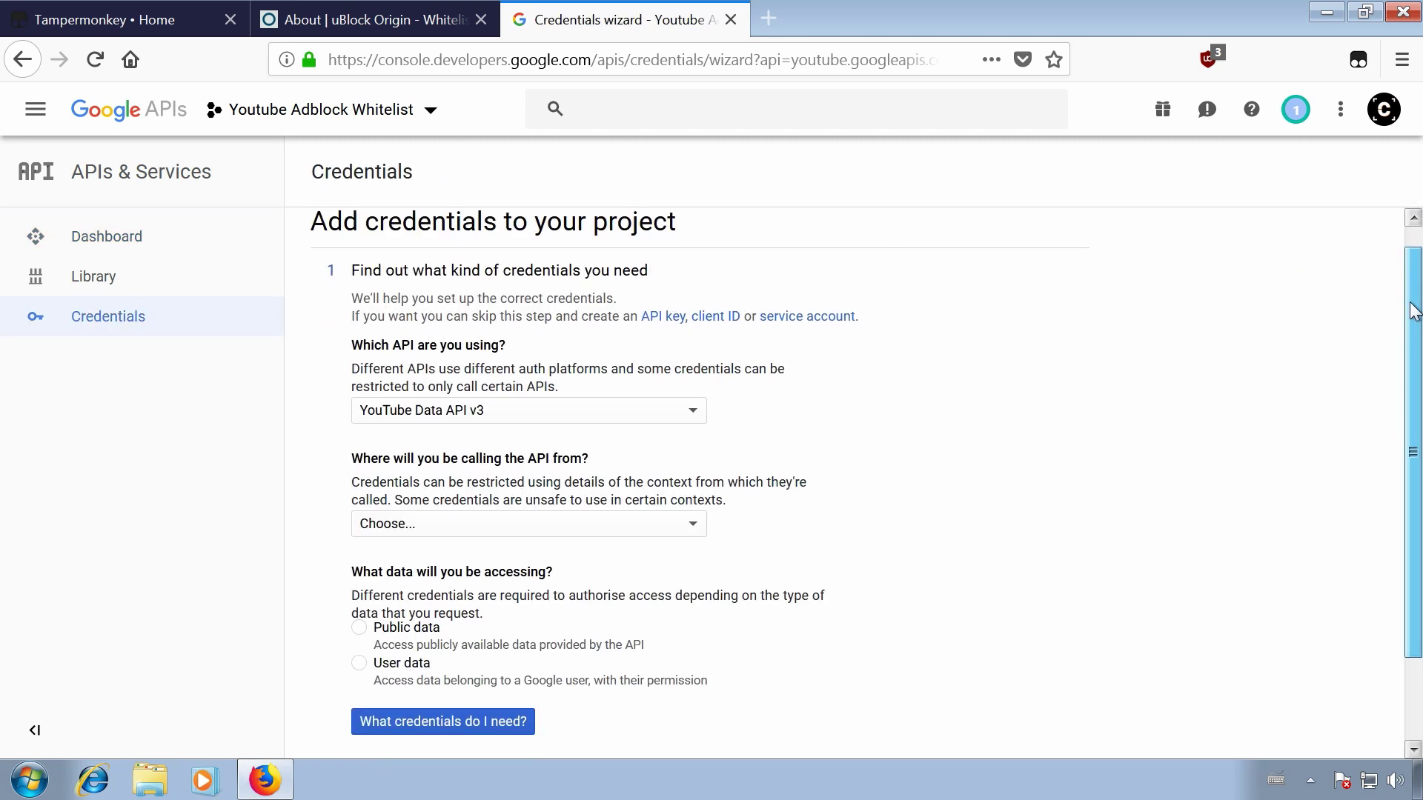
click(638, 498)
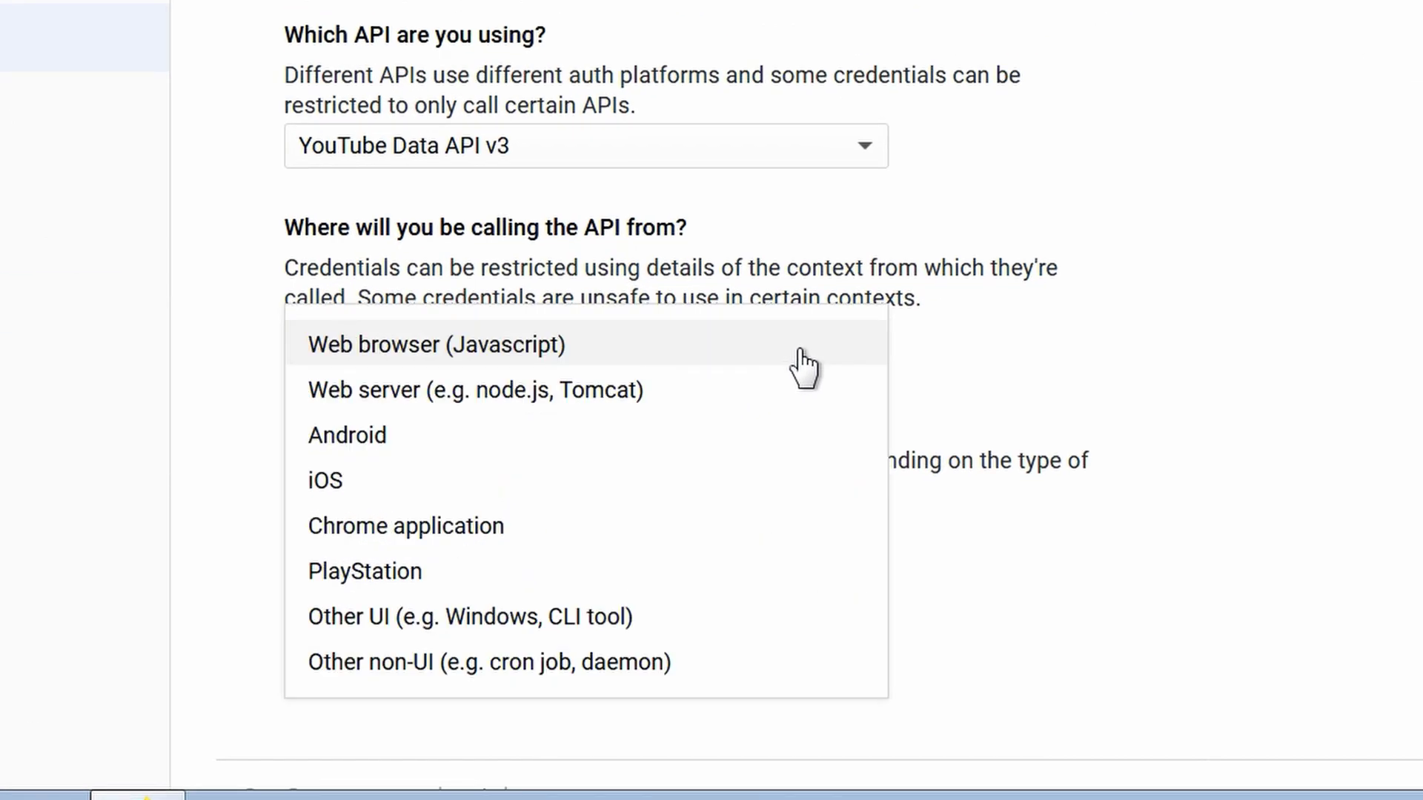
click(436, 350)
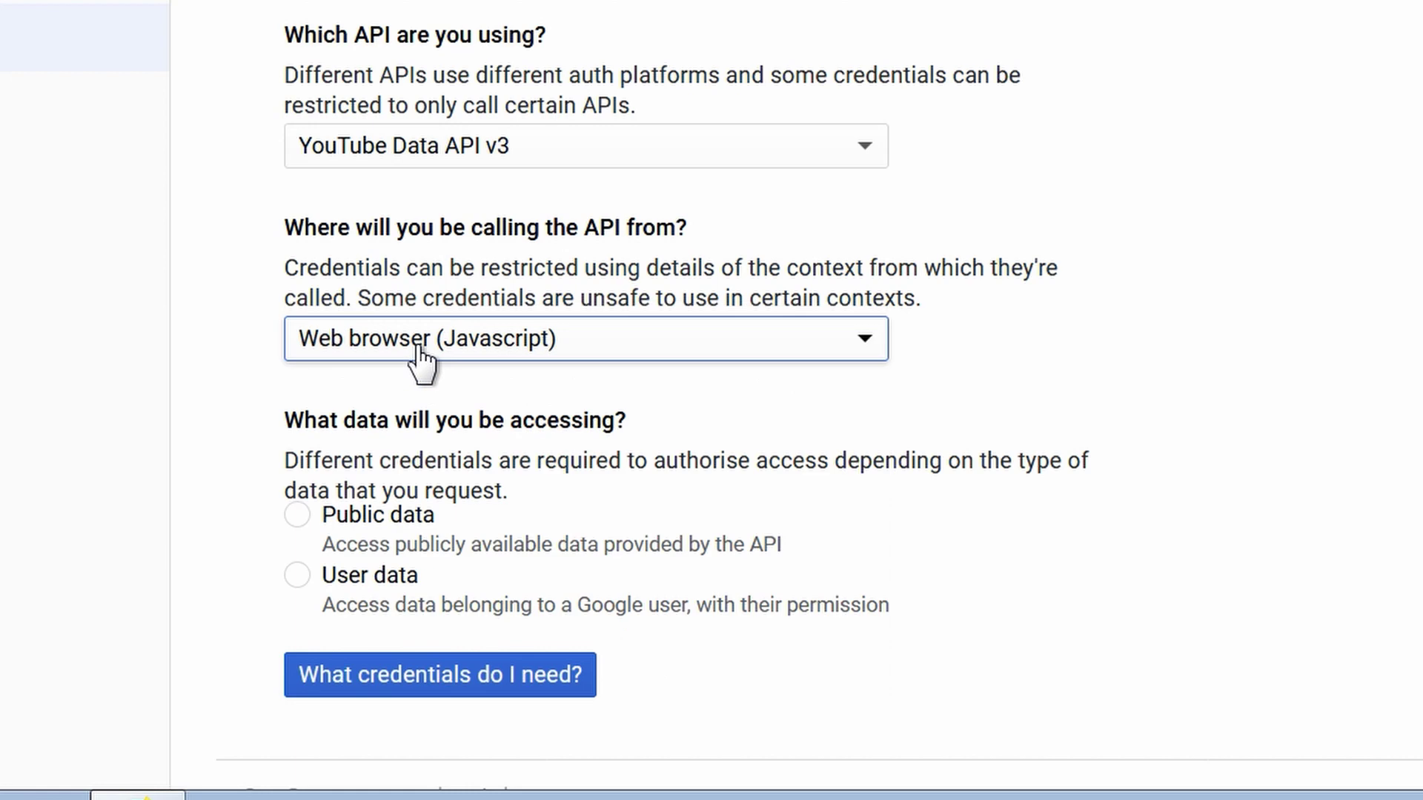
click(299, 517)
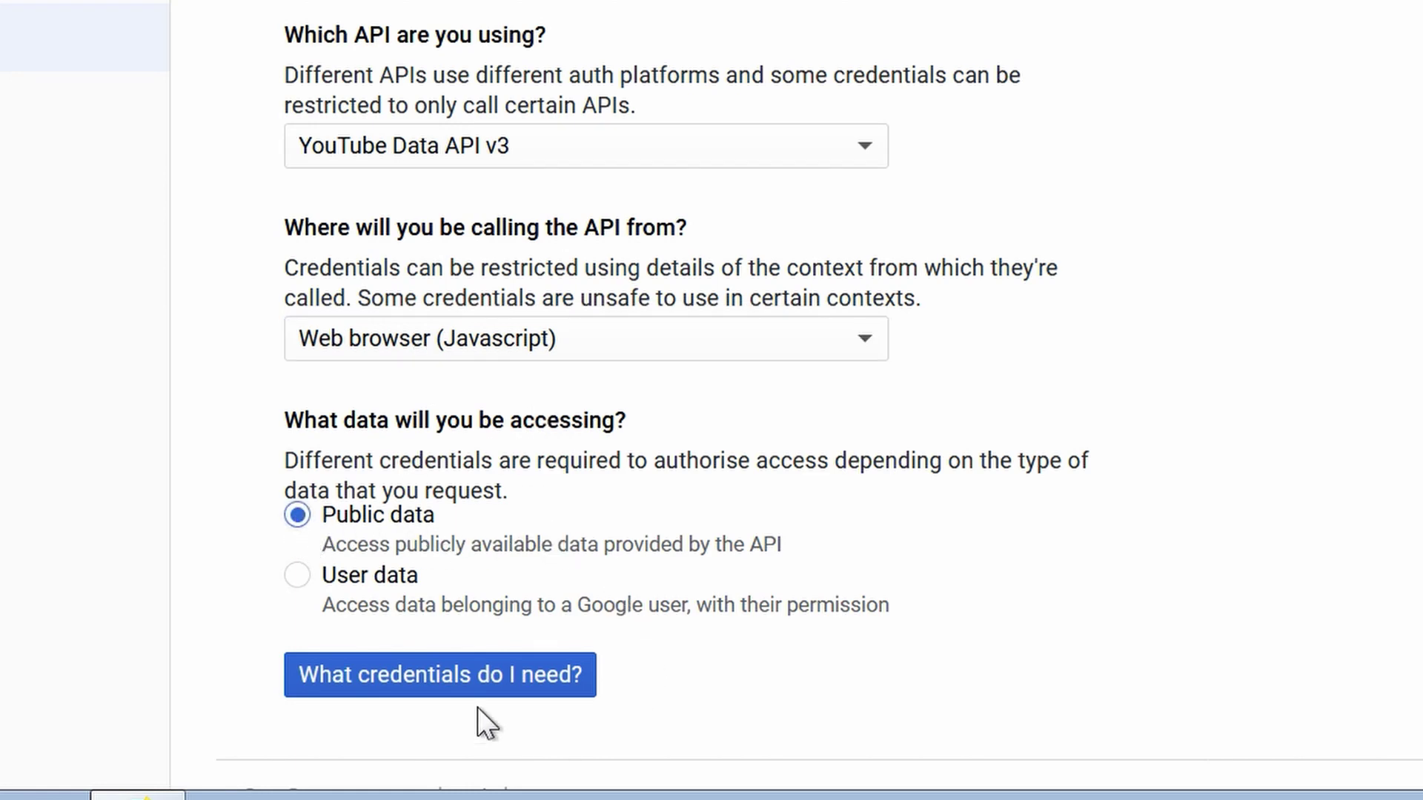
click(500, 691)
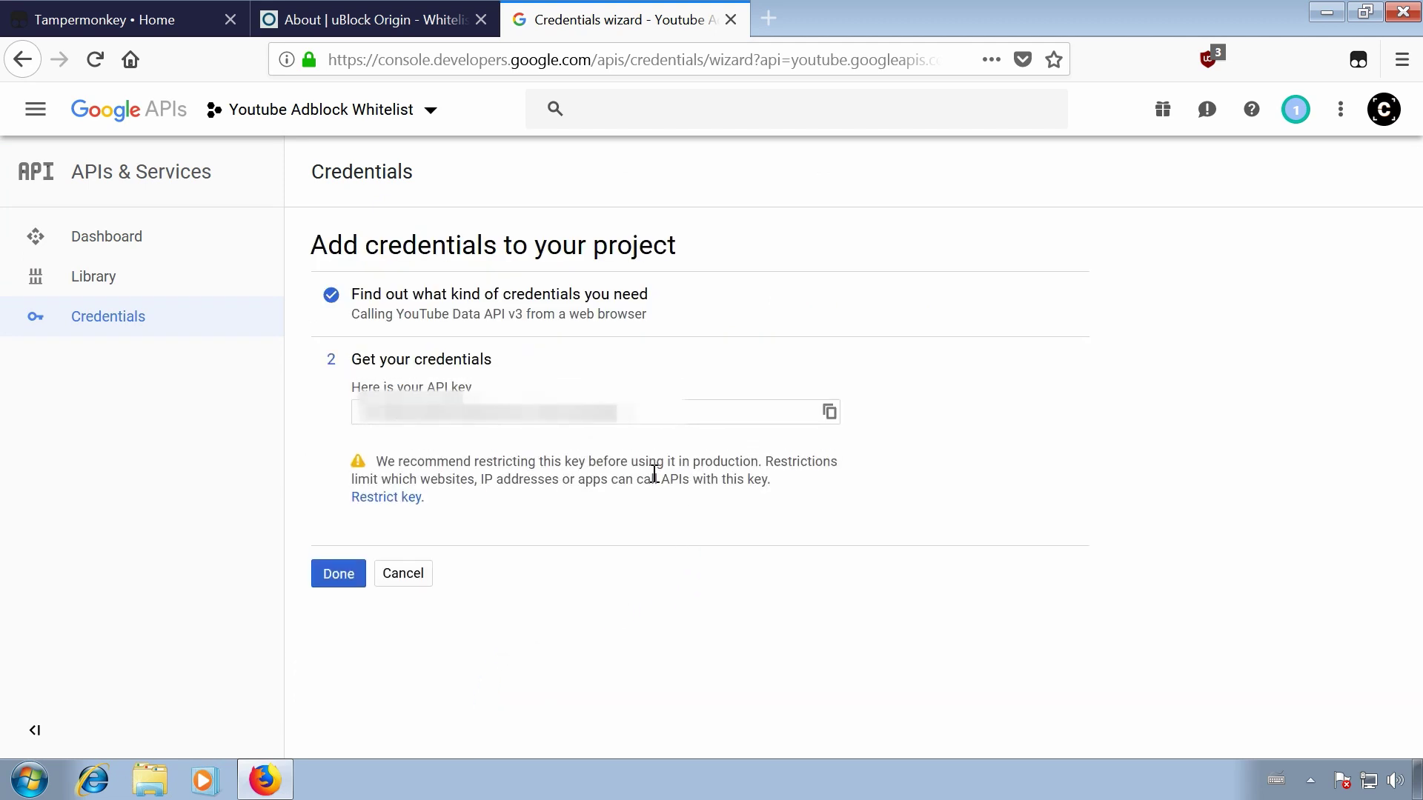
click(421, 427)
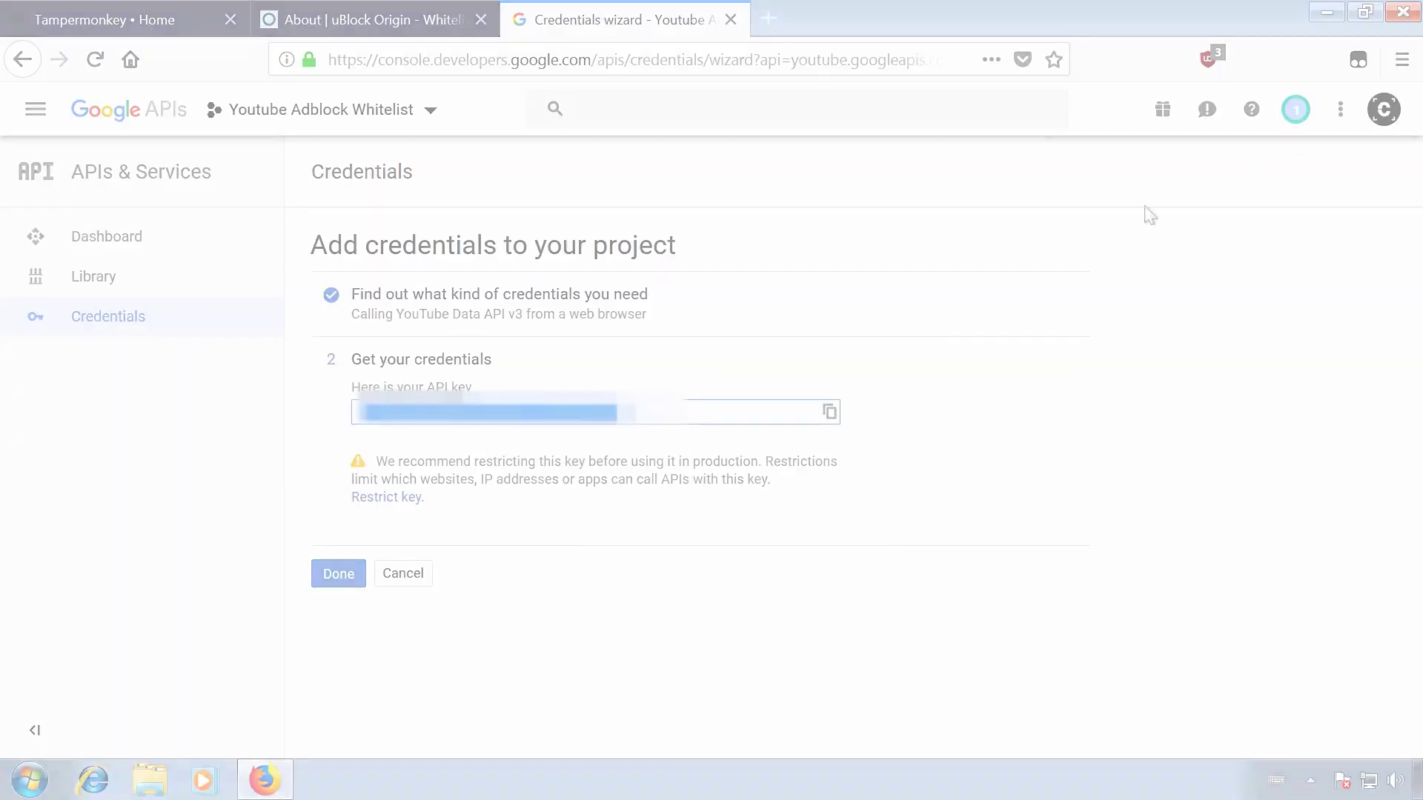
click(1358, 62)
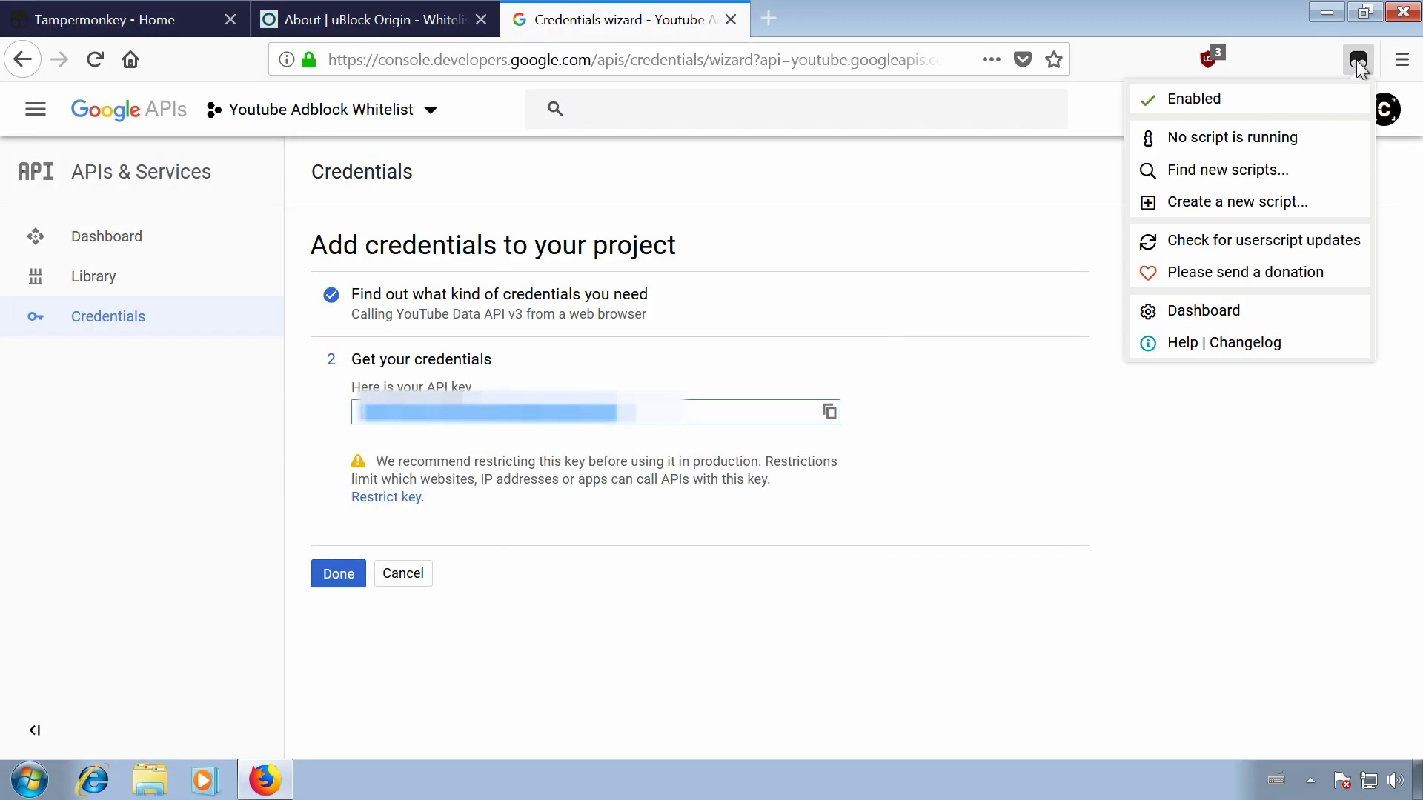
- Open the Whitelist Youtube Channels userscript for editing from the Tampermonkey dashboard
click(1281, 319)
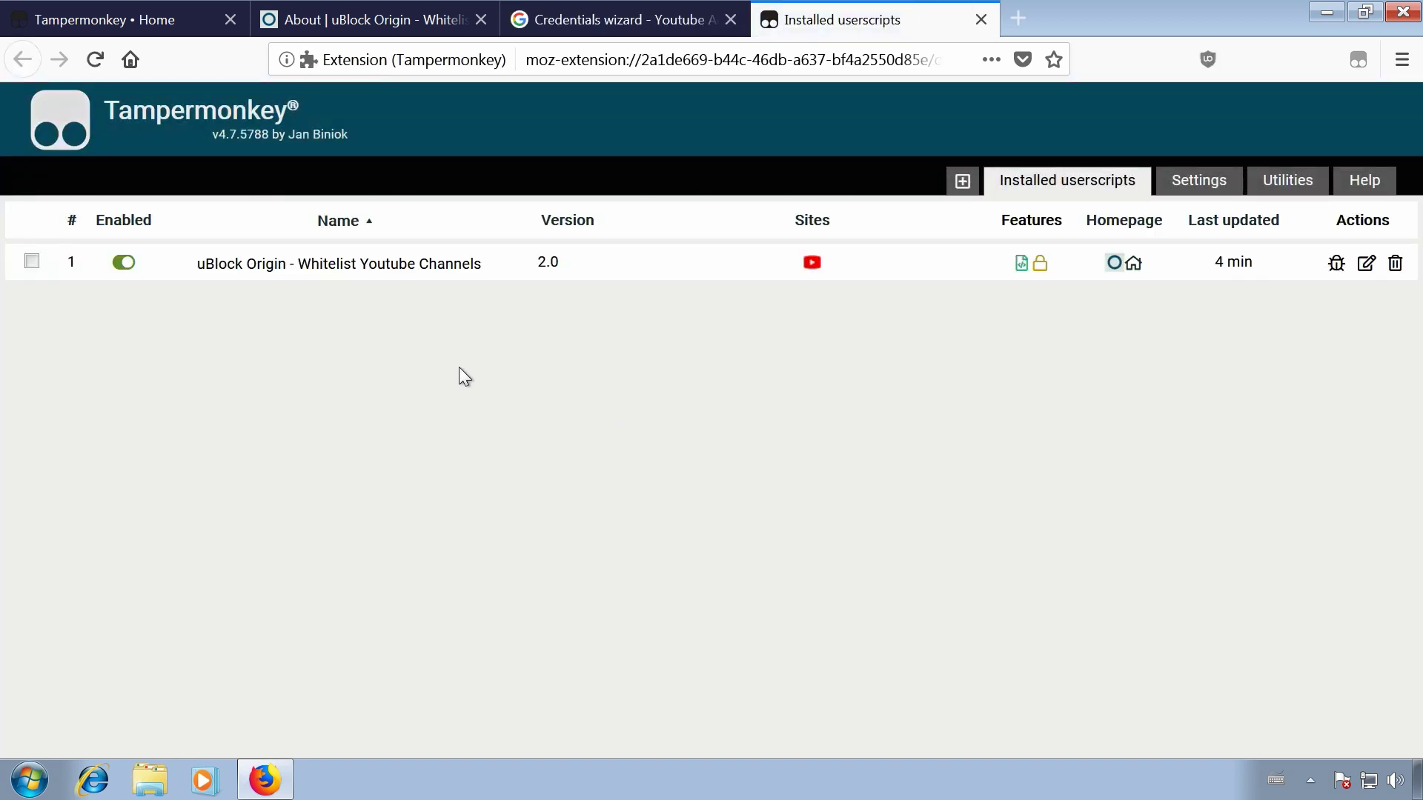
click(409, 266)
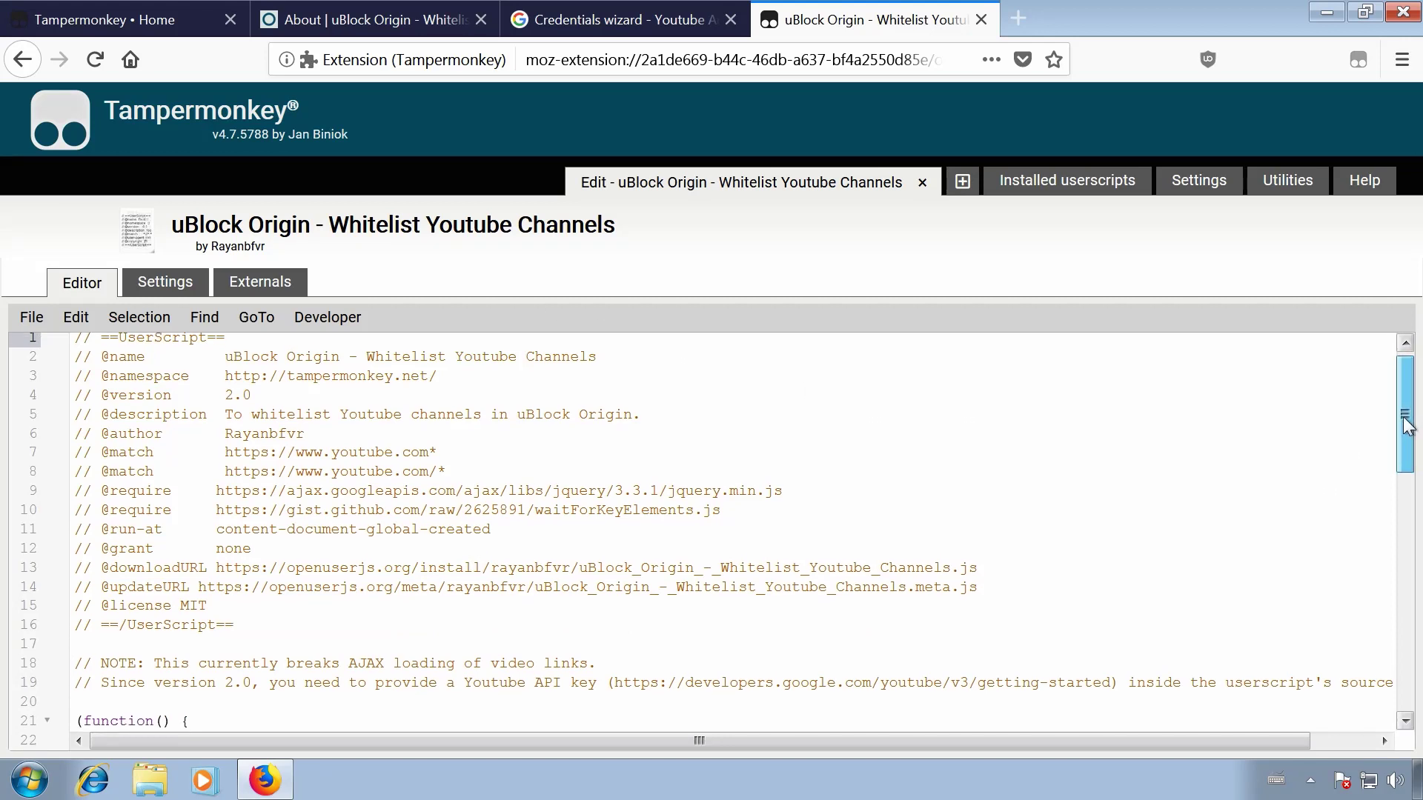
drag(1406, 426, 1406, 522)
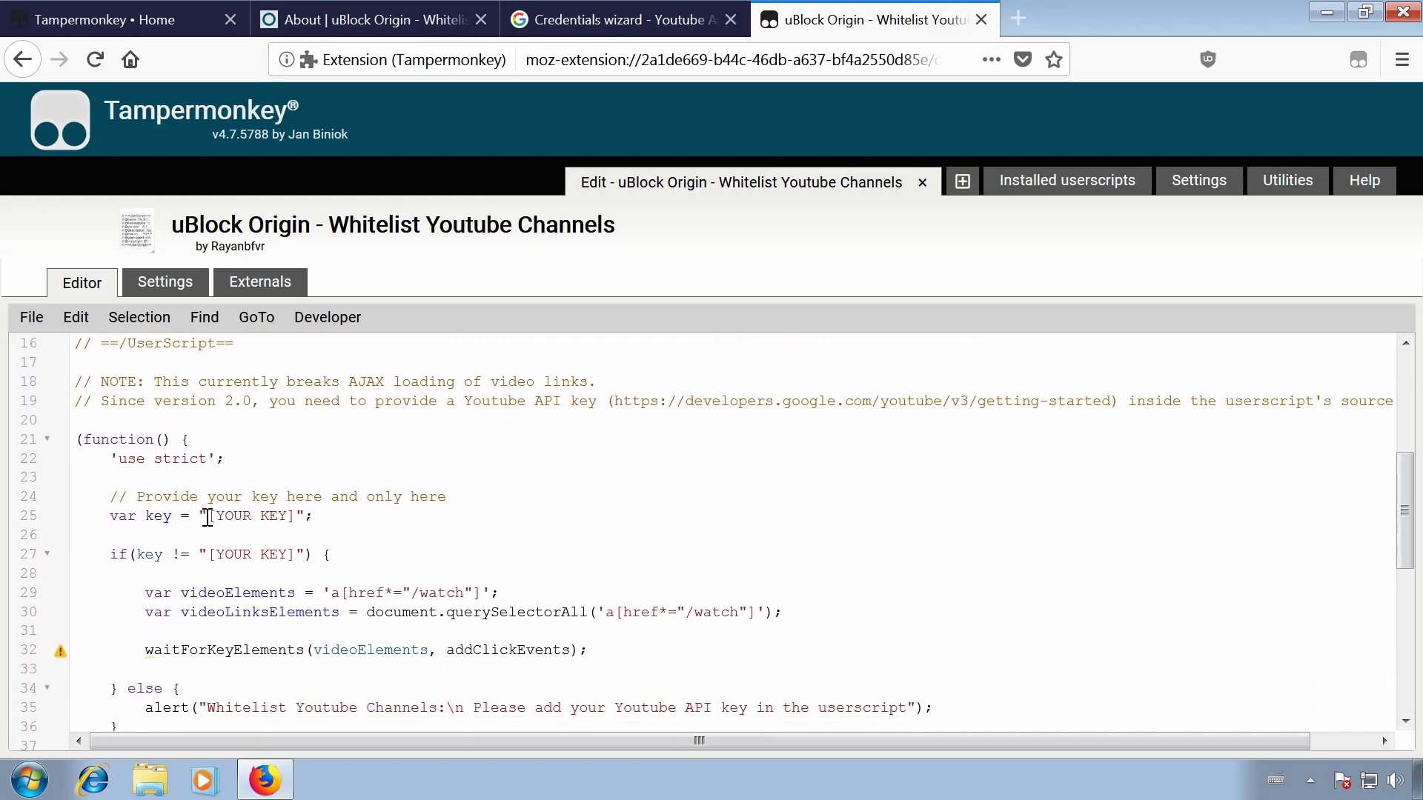
- Replace the [YOUR KEY] placeholder on line 25 with the pasted API key and save the script
drag(208, 518, 299, 519)
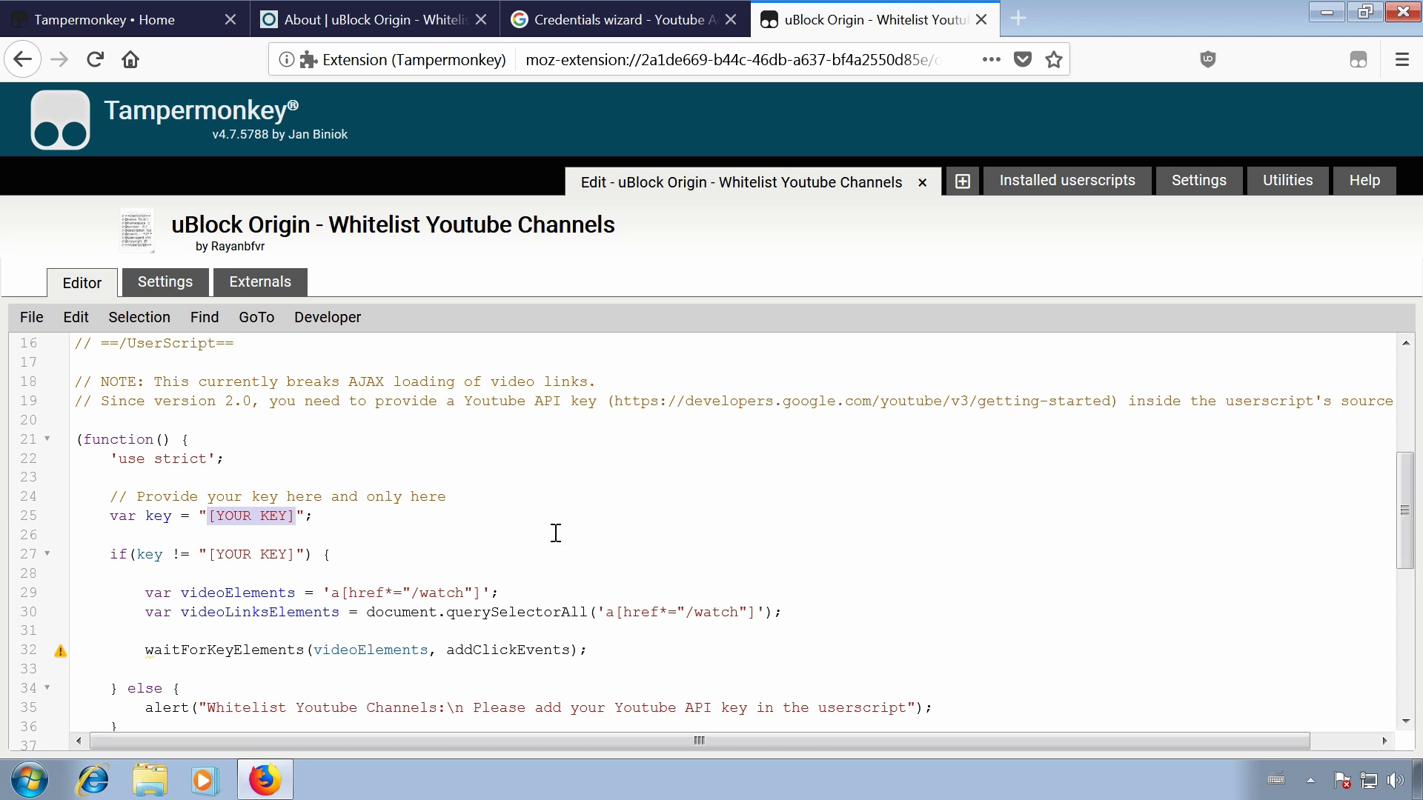
key(ctrl+v)
click(591, 513)
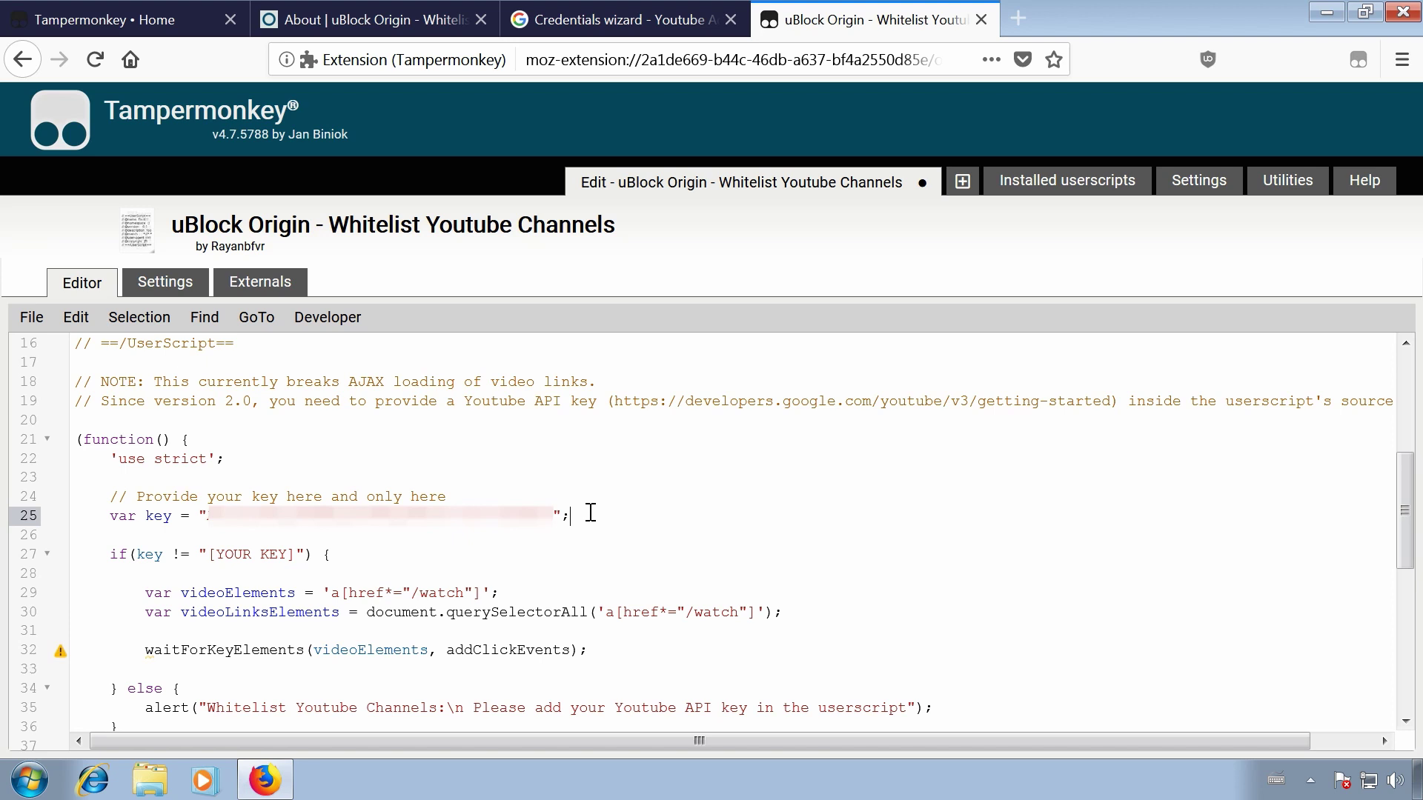
click(31, 319)
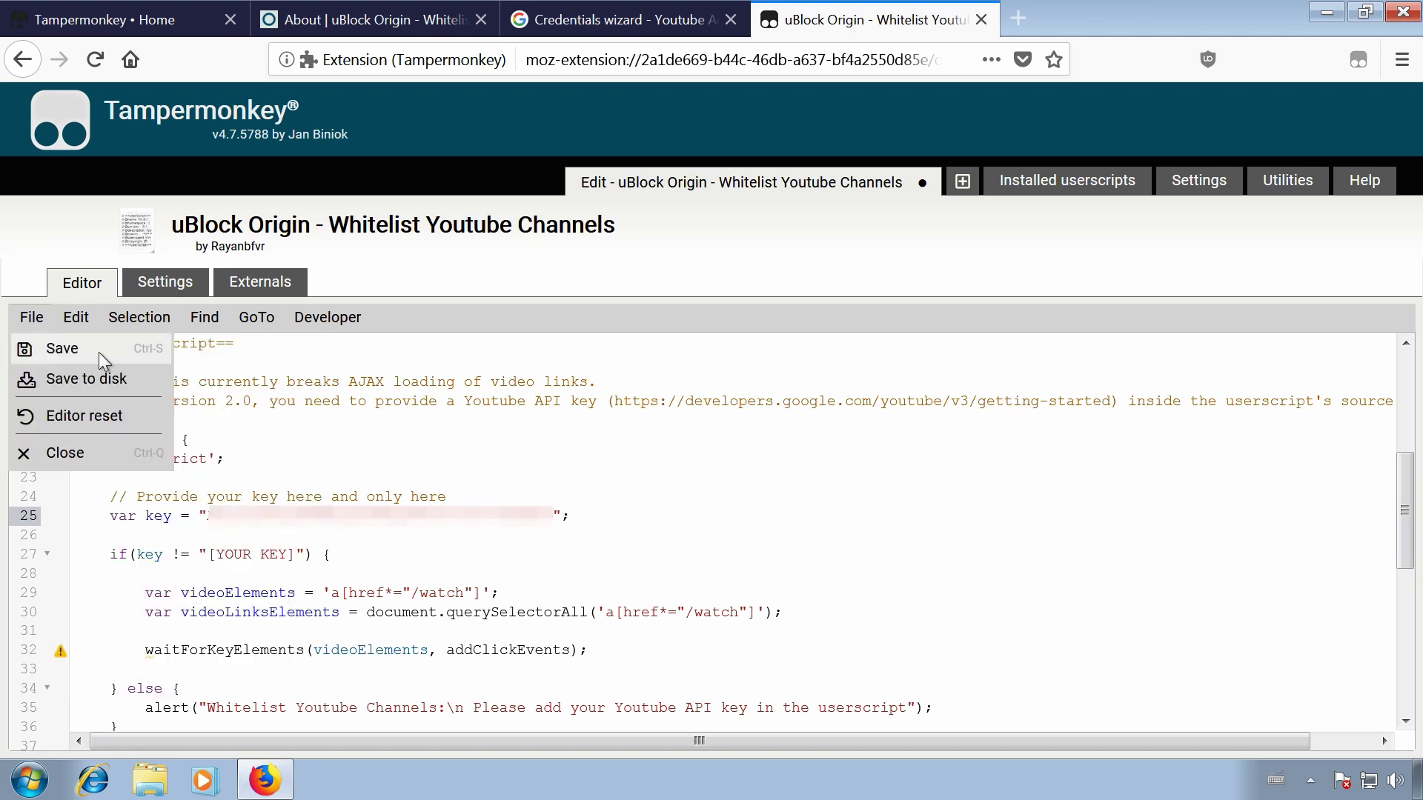
click(112, 353)
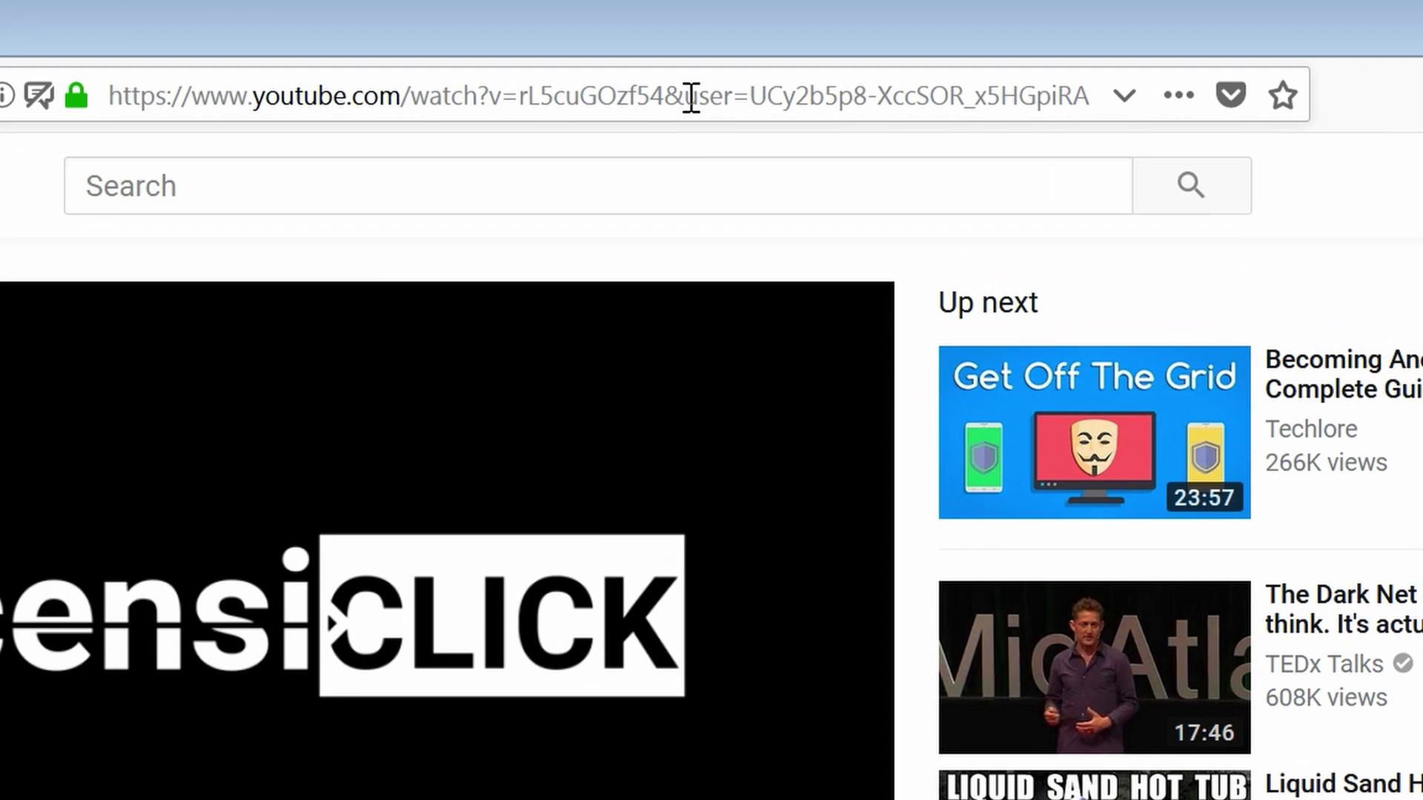
- Copy the user= channel identifier from the YouTube video's address bar
drag(695, 59, 1131, 95)
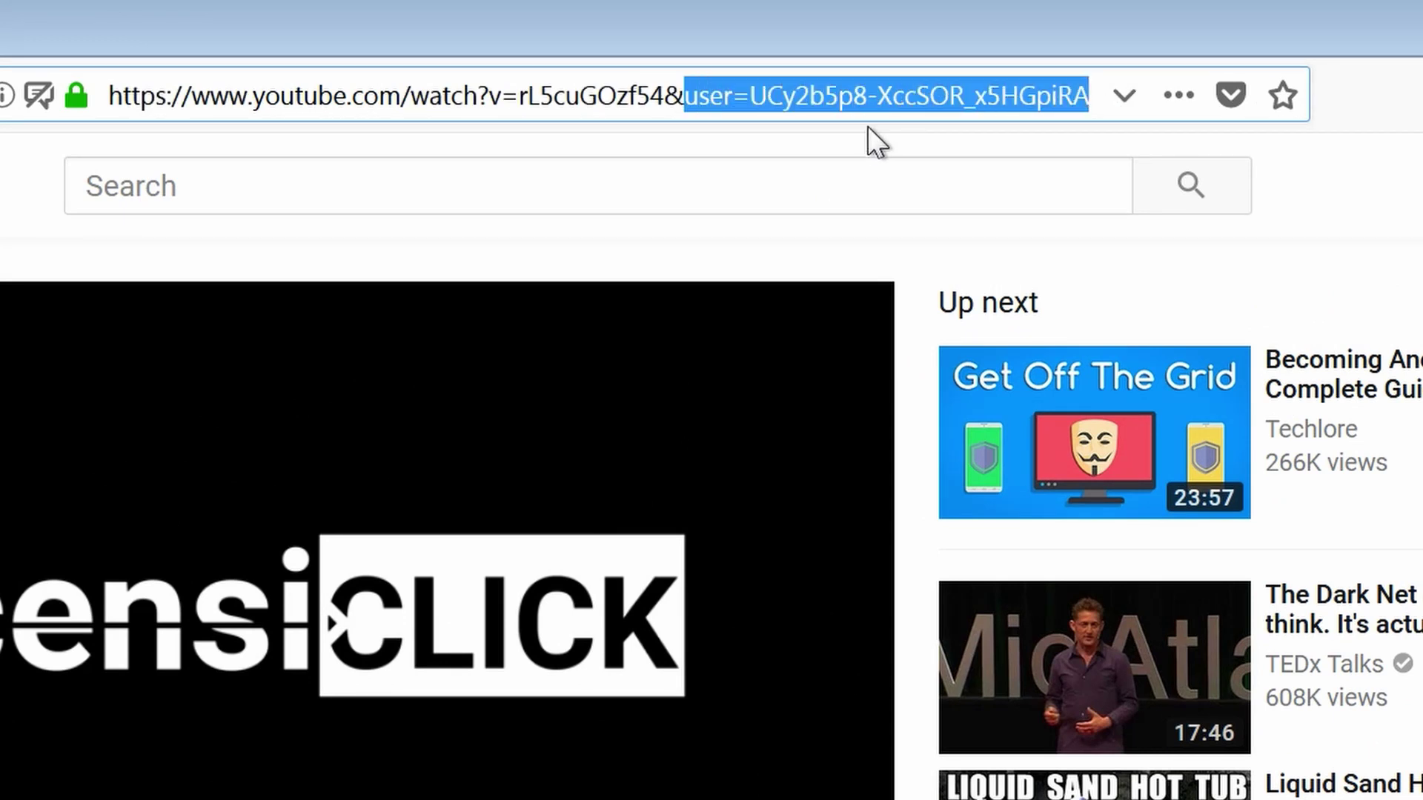
right_click(871, 97)
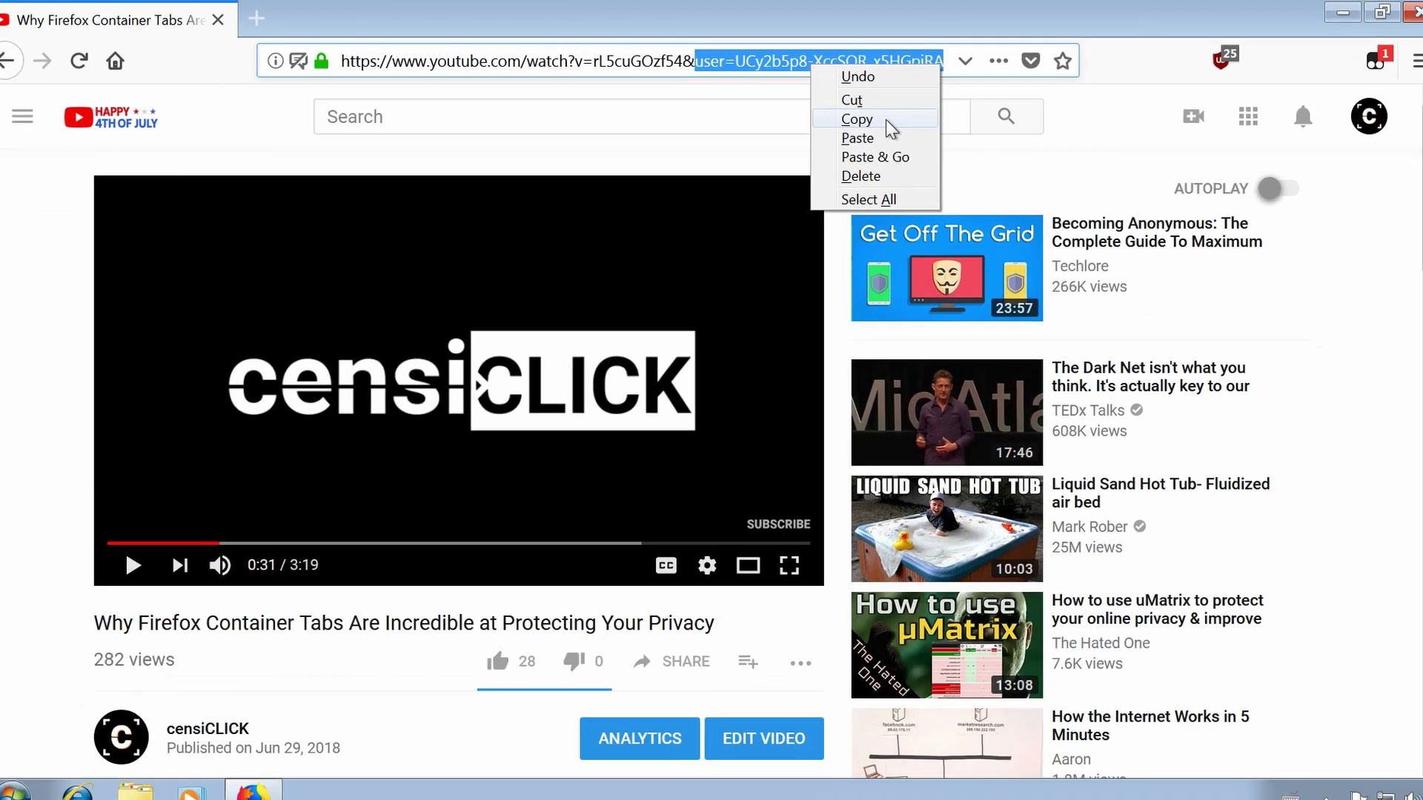
click(886, 118)
click(1222, 61)
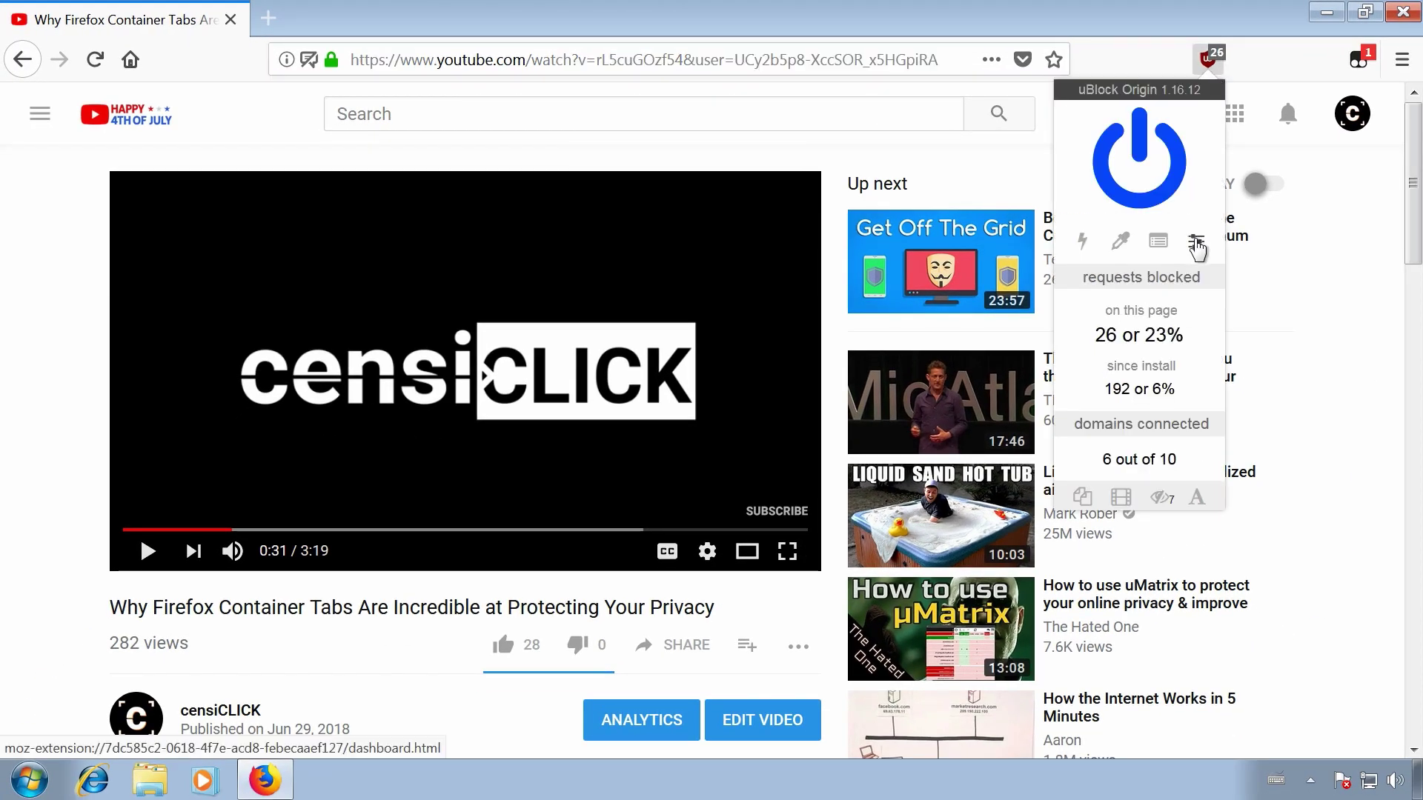
- Enter youtube.com/*, the pasted user= identifier and a trailing * on whitelist line 9
click(1197, 245)
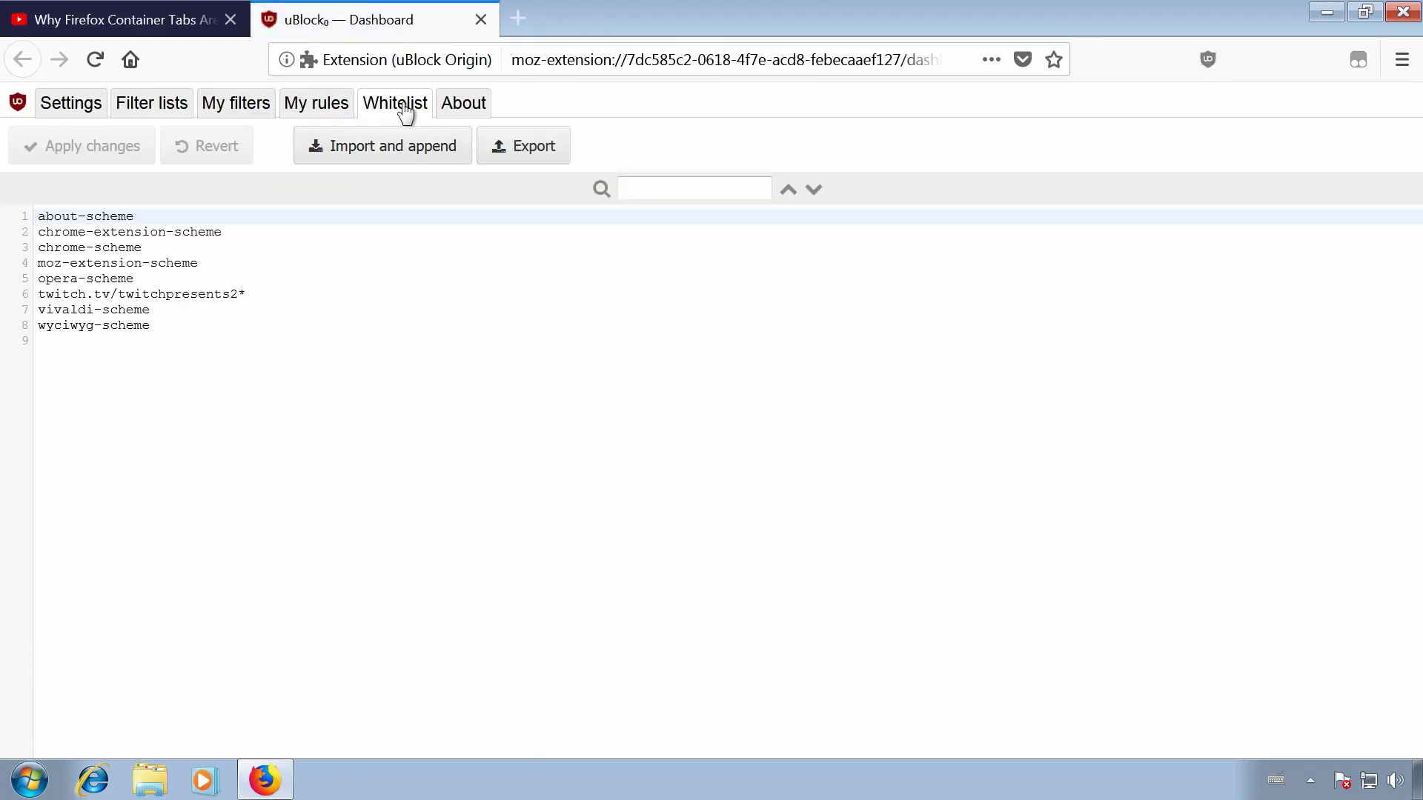
click(55, 344)
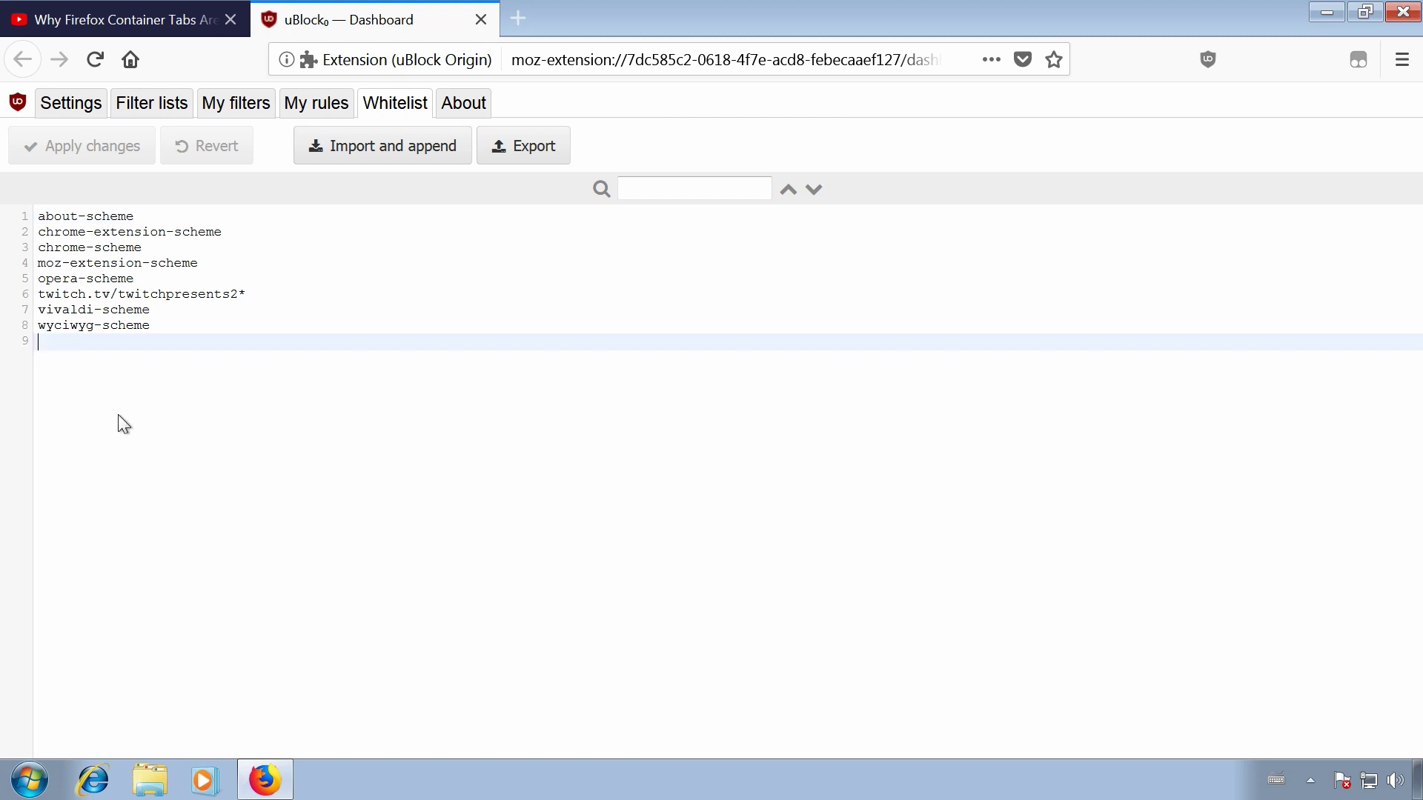
text(youtube.c)
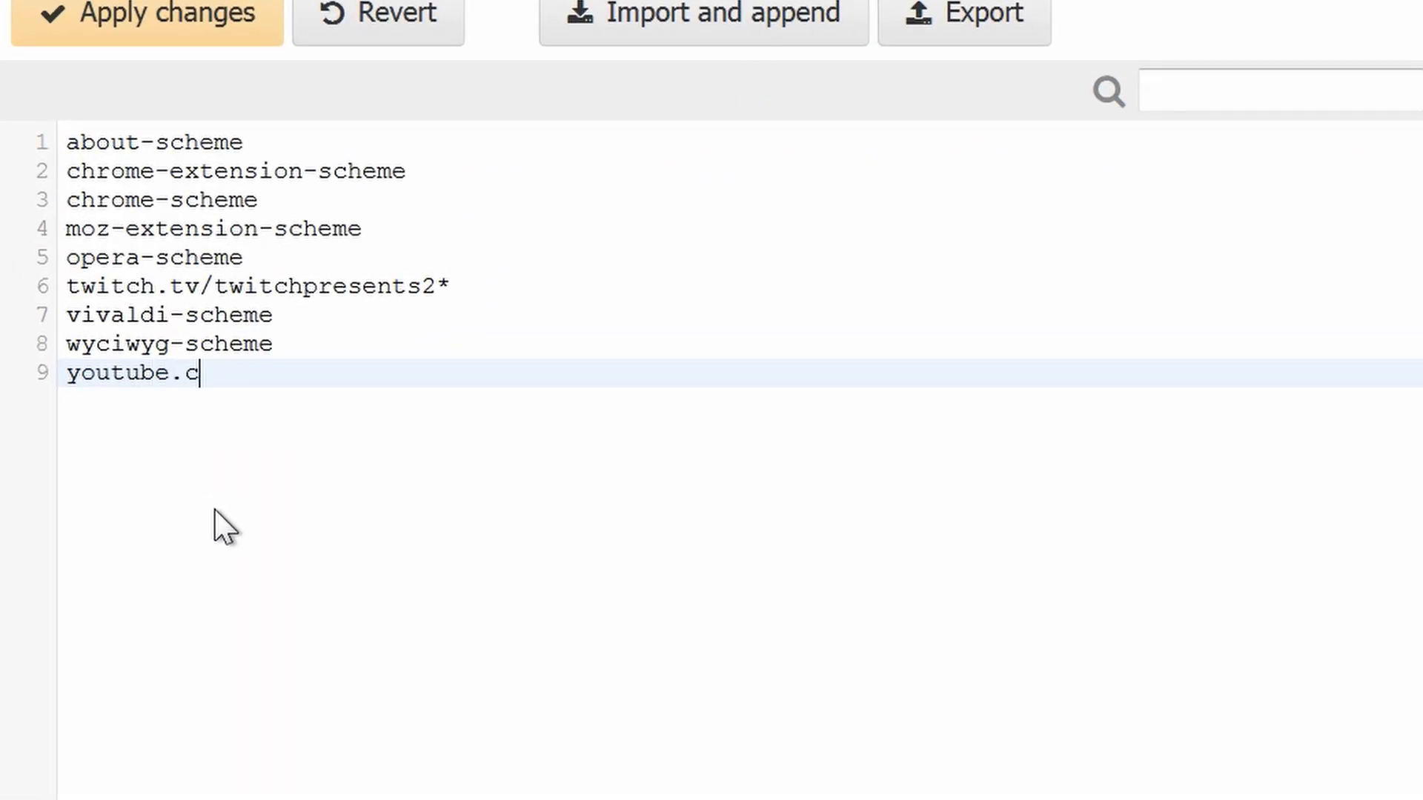
text(om/*)
right_click(281, 385)
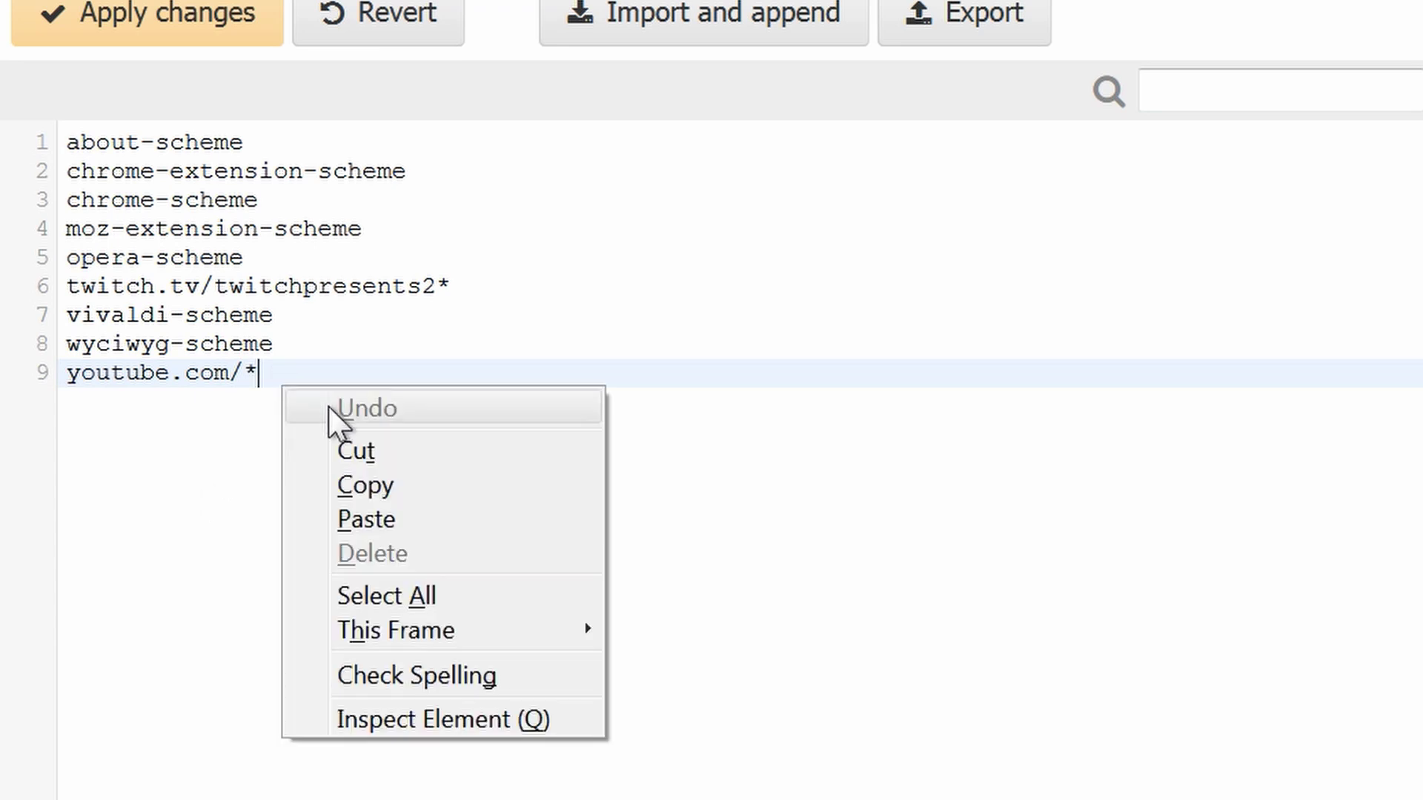
click(373, 518)
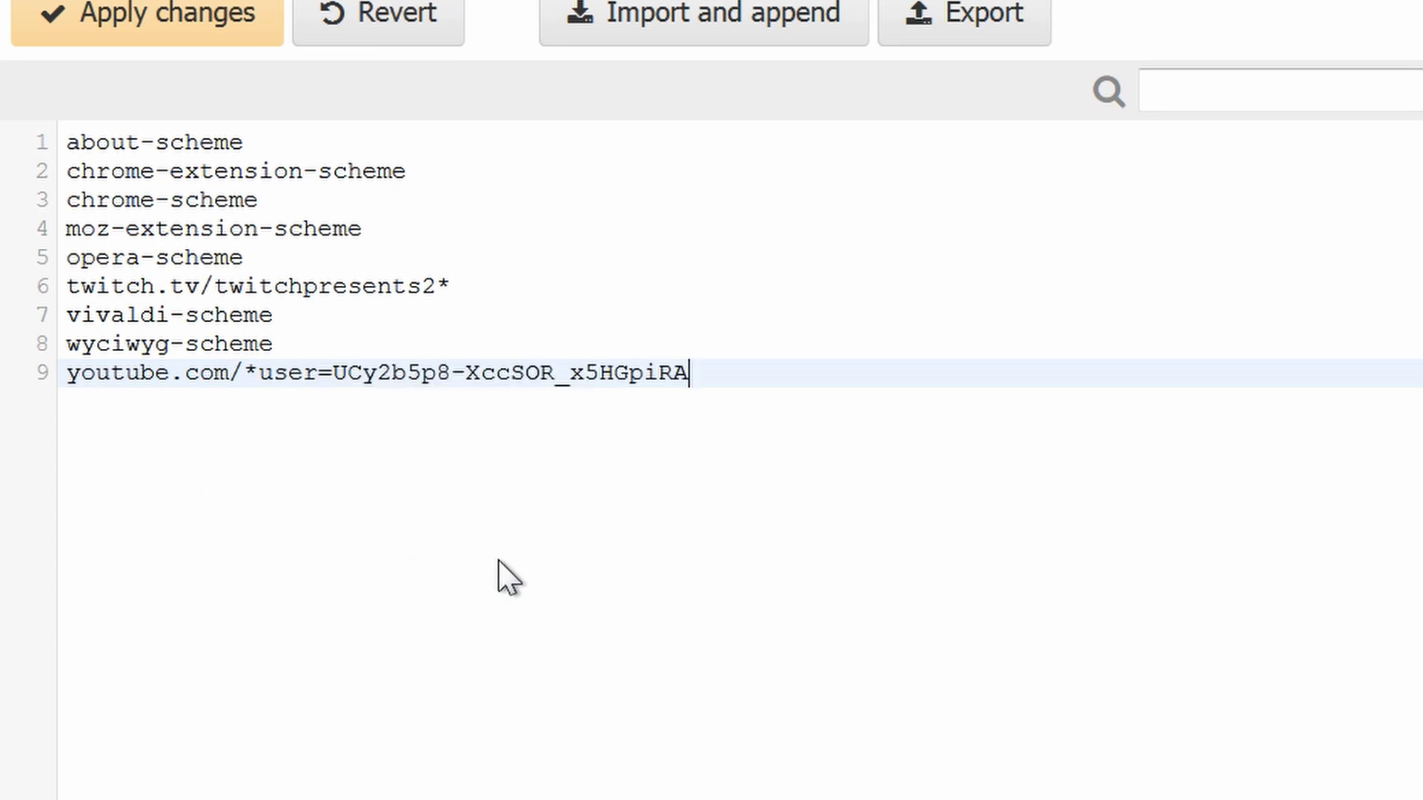
text(*)
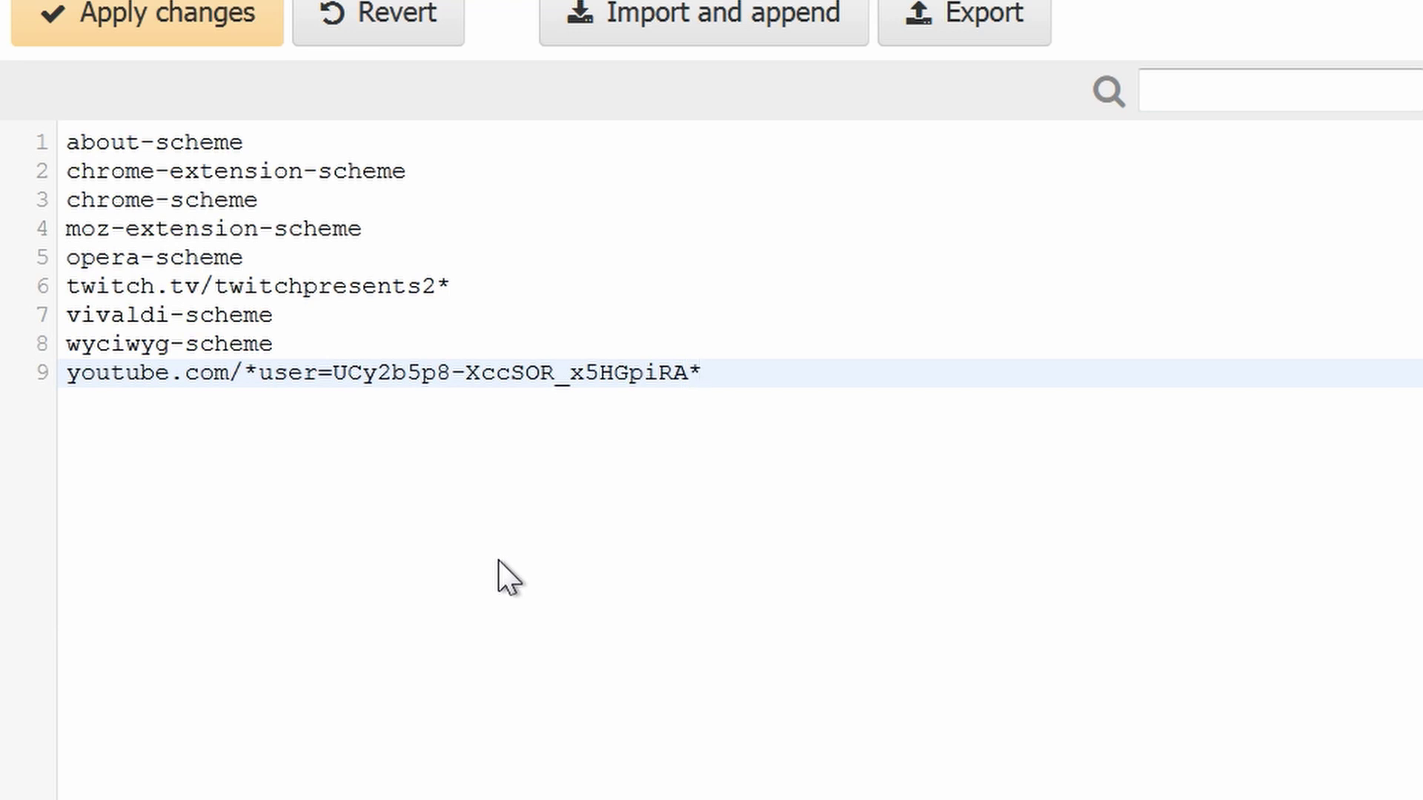